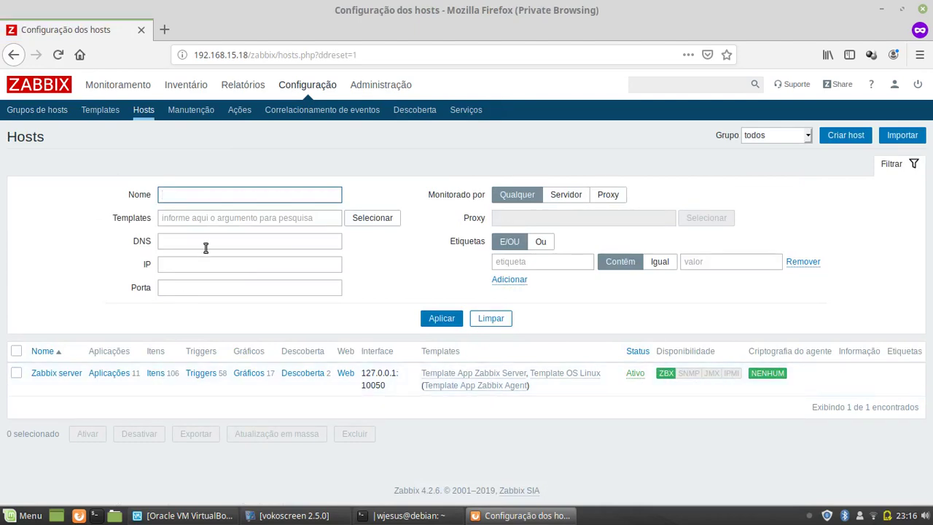
# Run a global search for "zabbix" and review the matching hosts, host groups and templates.
pyautogui.click(128, 90)
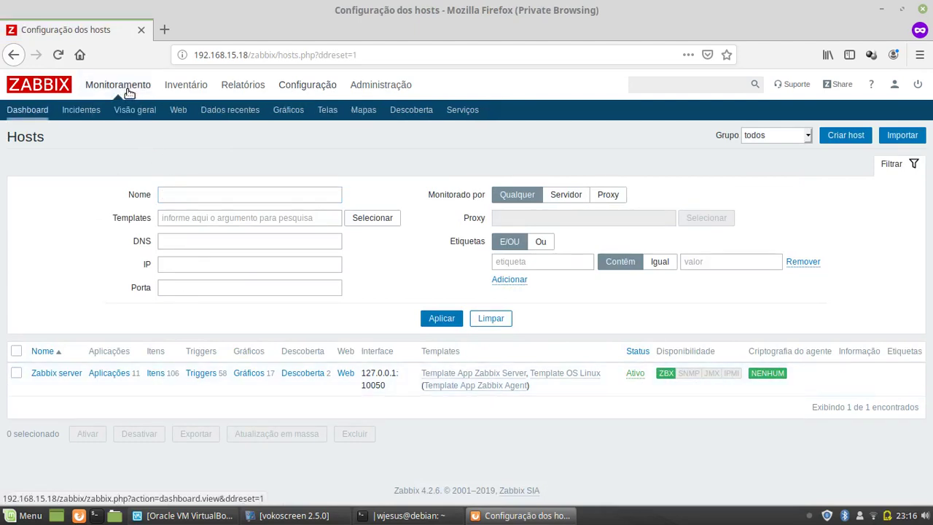
pyautogui.click(637, 86)
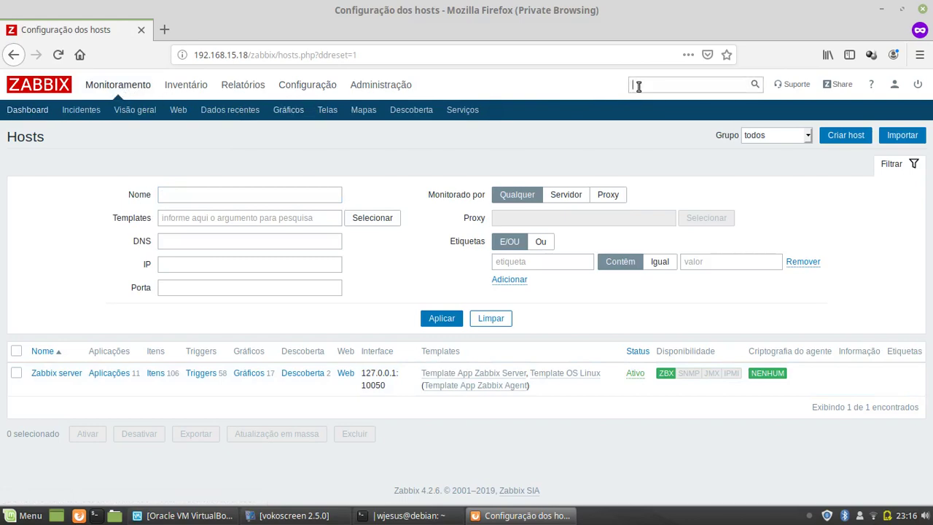
pyautogui.write('z')
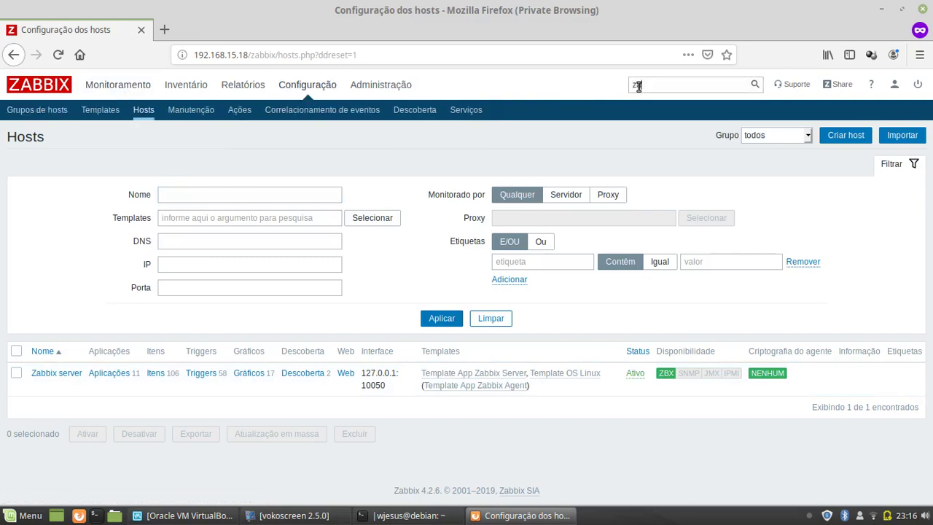
pyautogui.write('abbix')
pyautogui.press('Return')
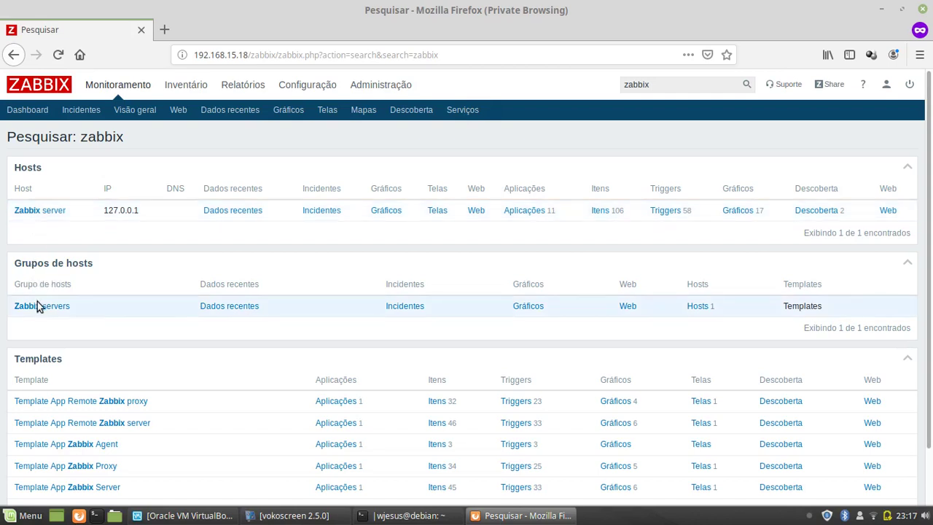
pyautogui.scroll(-2, 59, 352)
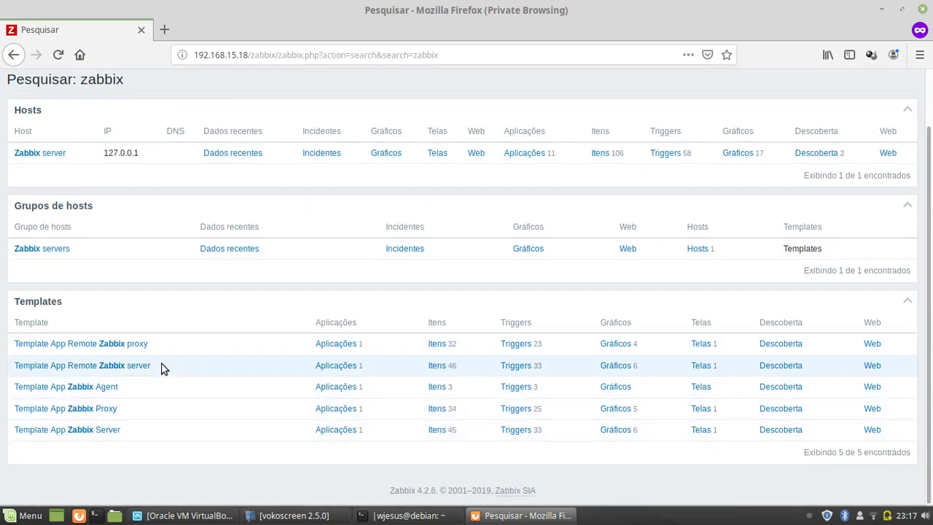
pyautogui.scroll(2, 162, 368)
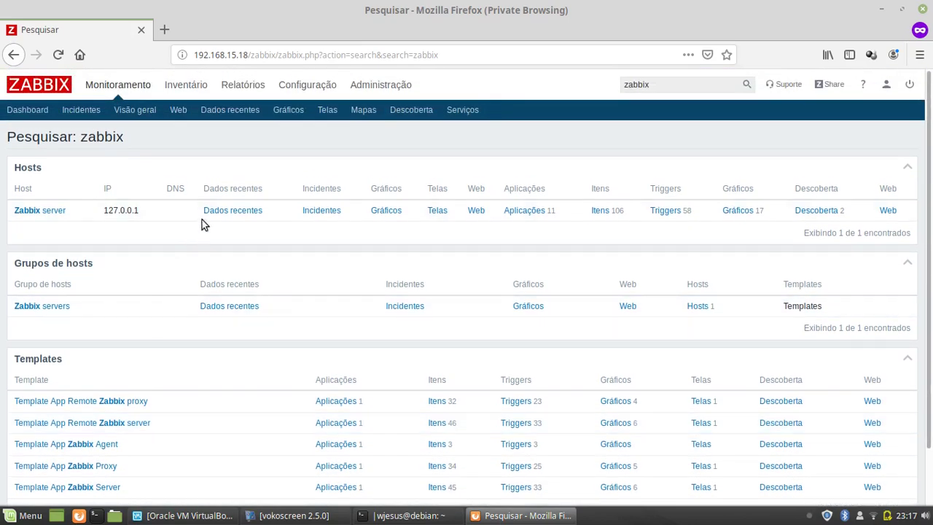
# View the latest data of the Zabbix server host, and return to the search results.
pyautogui.click(219, 211)
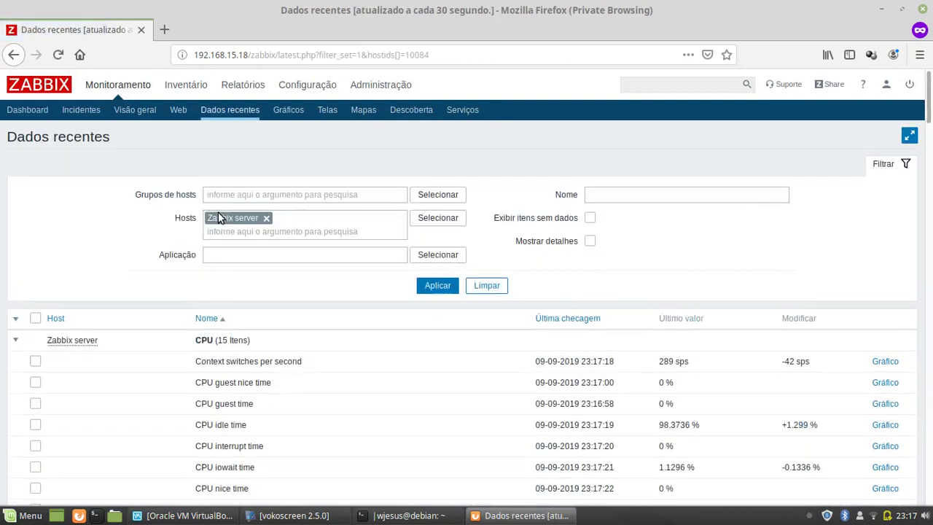
pyautogui.moveTo(928, 96); pyautogui.dragTo(726, 99)
pyautogui.moveTo(930, 116)
pyautogui.mouseDown()
pyautogui.moveTo(928, 183)
pyautogui.moveTo(917, 119)
pyautogui.mouseUp()
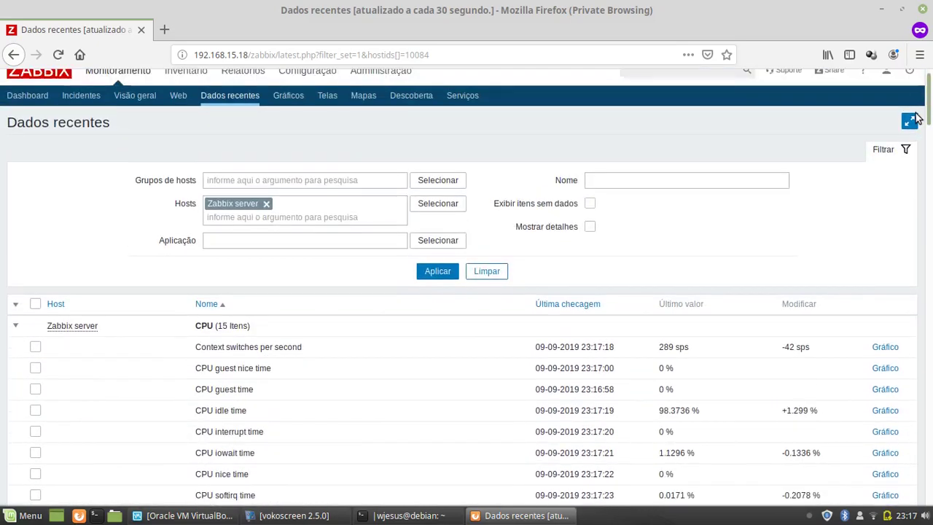
pyautogui.click(20, 53)
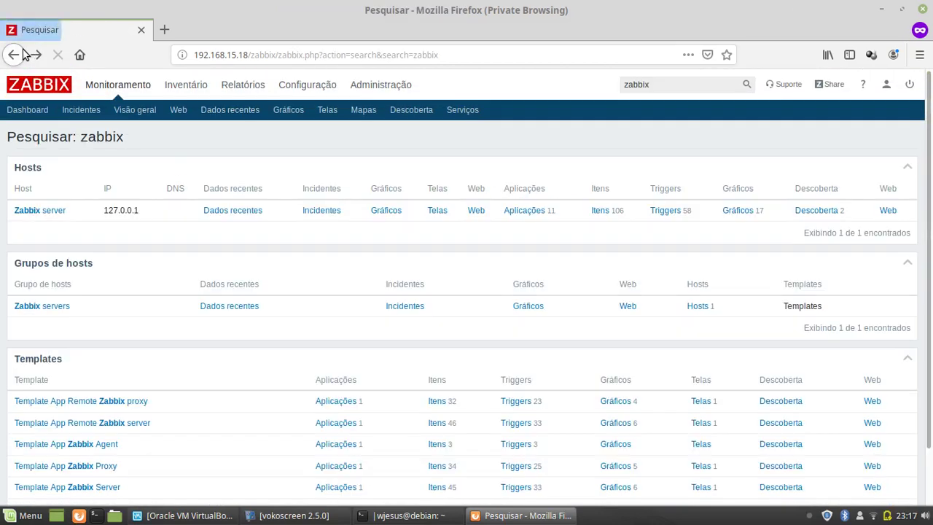
# Open the Zabbix server host's graphs and examine the "Zabbix cache usage, % used" graph with its legend.
pyautogui.click(380, 210)
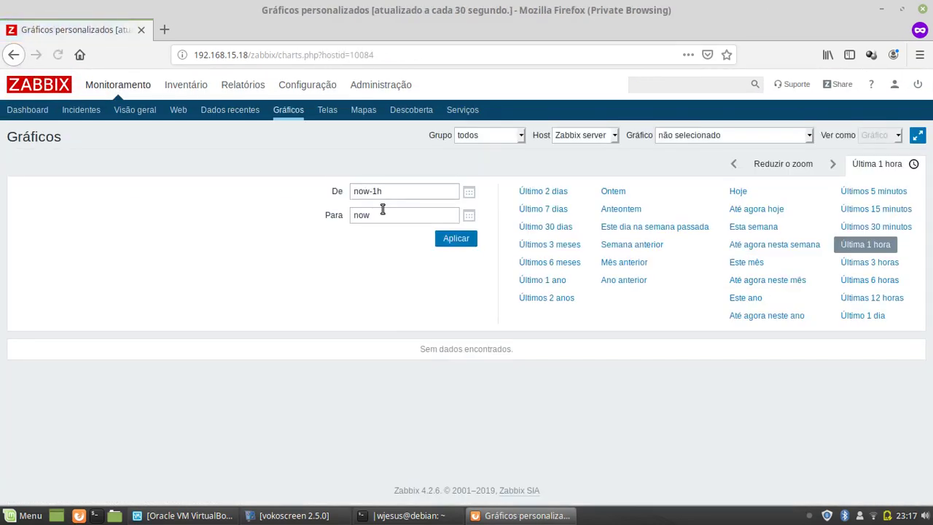
pyautogui.click(672, 139)
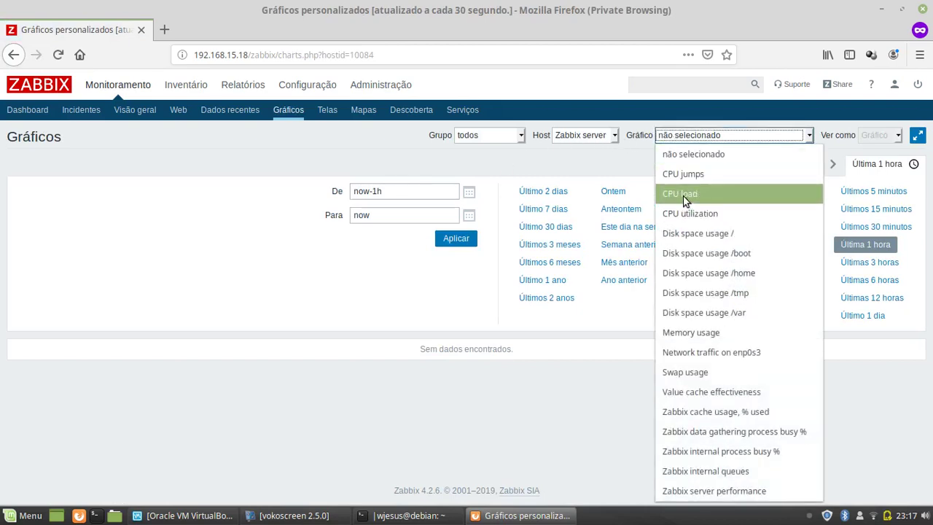
pyautogui.click(714, 410)
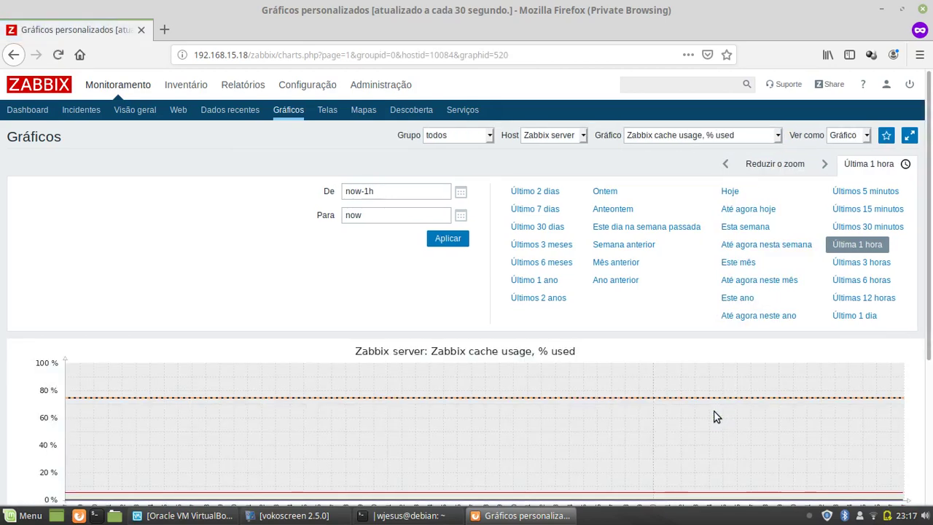
pyautogui.moveTo(927, 283); pyautogui.dragTo(927, 354)
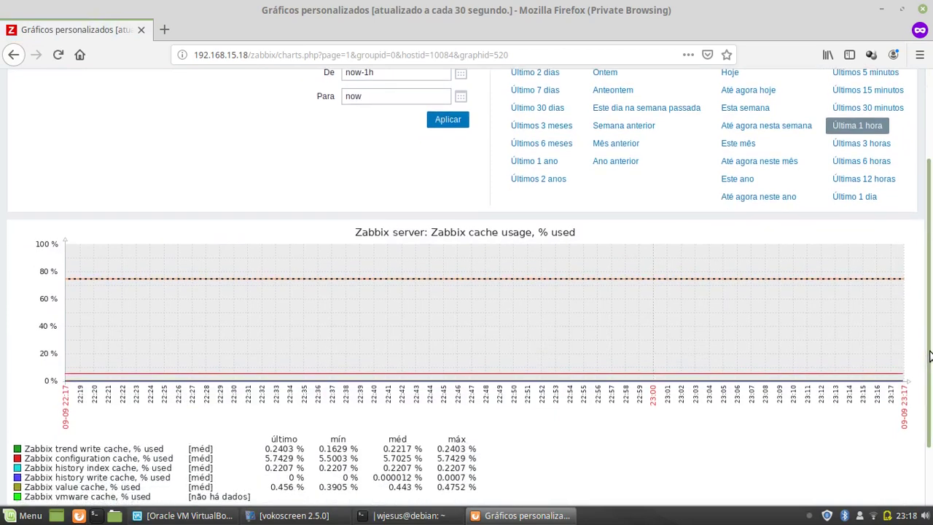
pyautogui.moveTo(929, 355); pyautogui.dragTo(931, 374)
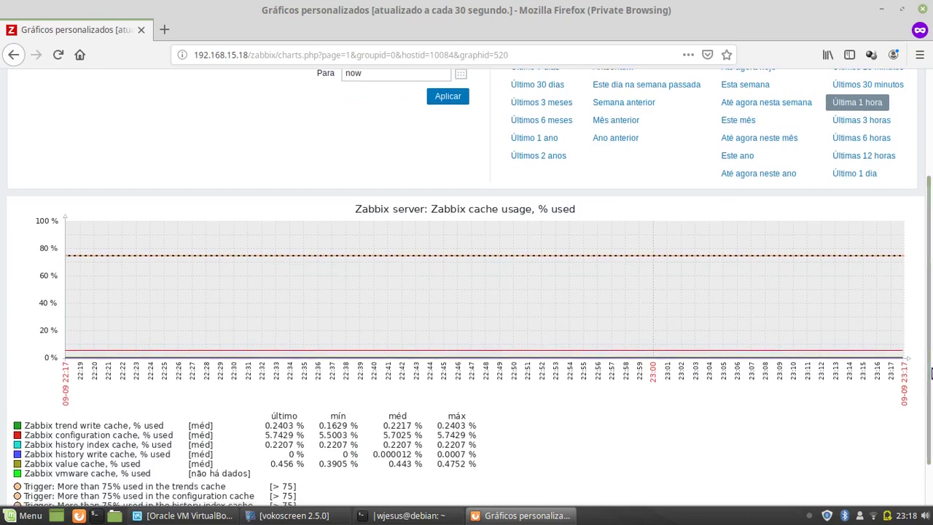
pyautogui.moveTo(930, 372); pyautogui.dragTo(927, 299)
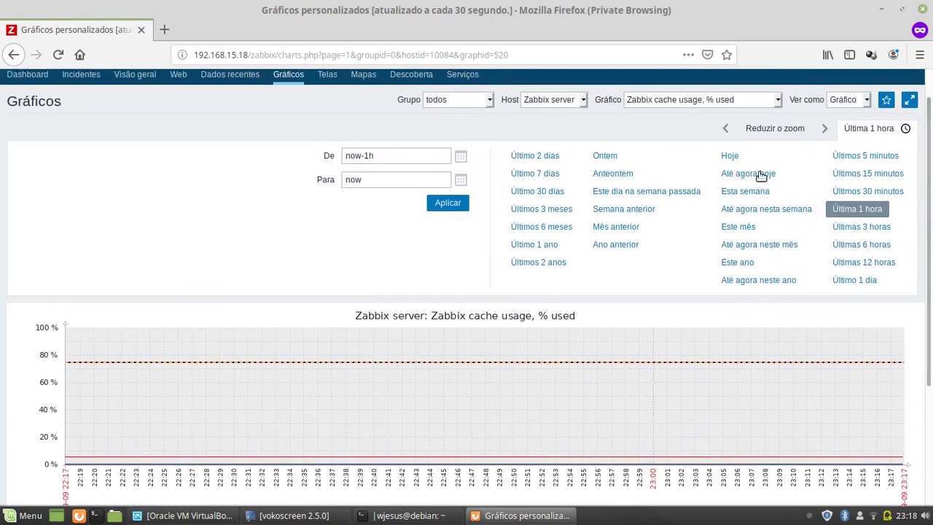
# Display the "Zabbix data gathering process busy %" graph and examine its curve and legend.
pyautogui.click(705, 102)
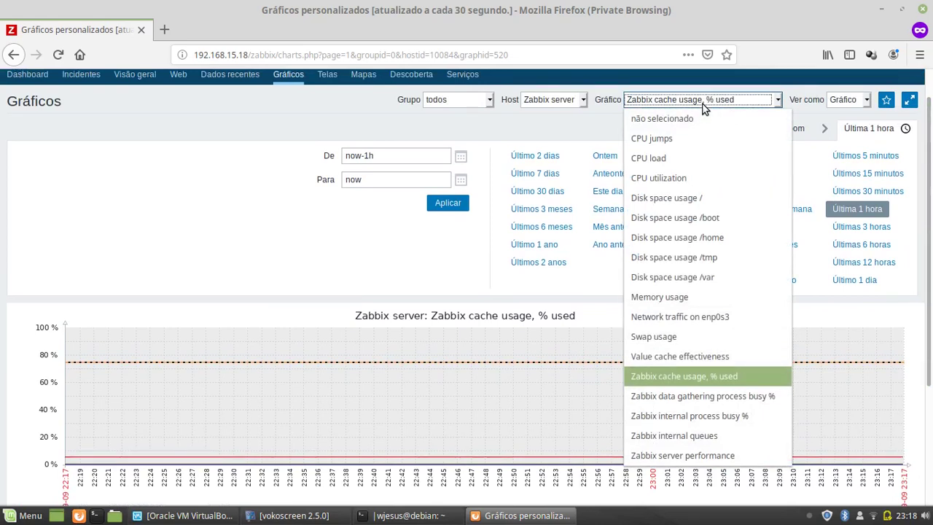
pyautogui.click(658, 402)
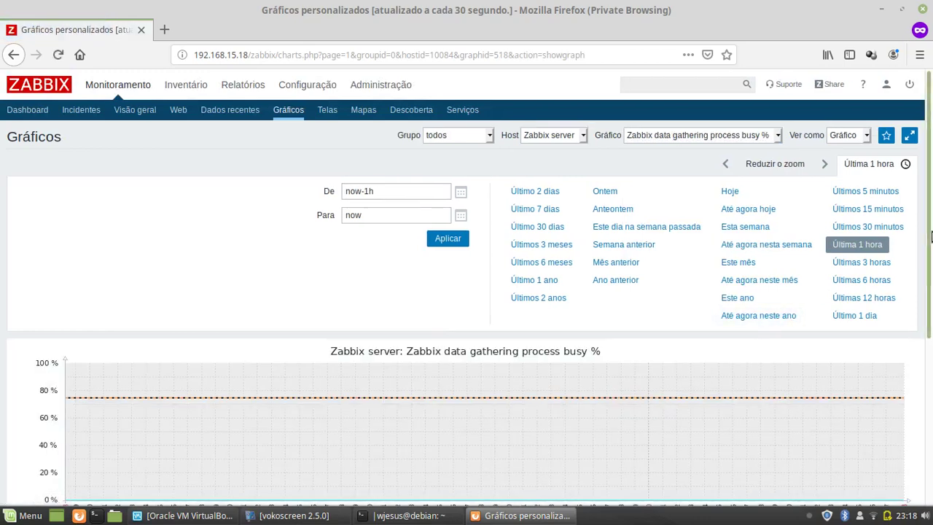
pyautogui.moveTo(931, 236); pyautogui.dragTo(930, 306)
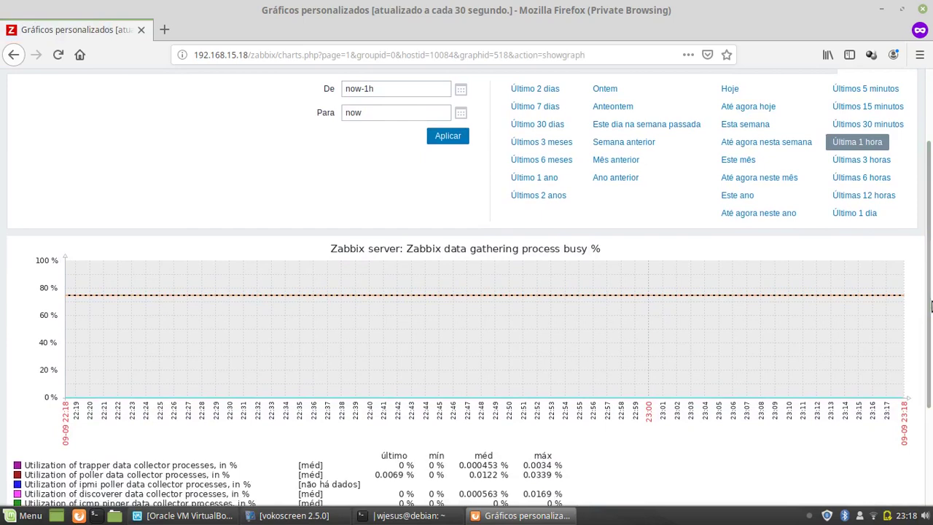
pyautogui.moveTo(931, 306); pyautogui.dragTo(931, 214)
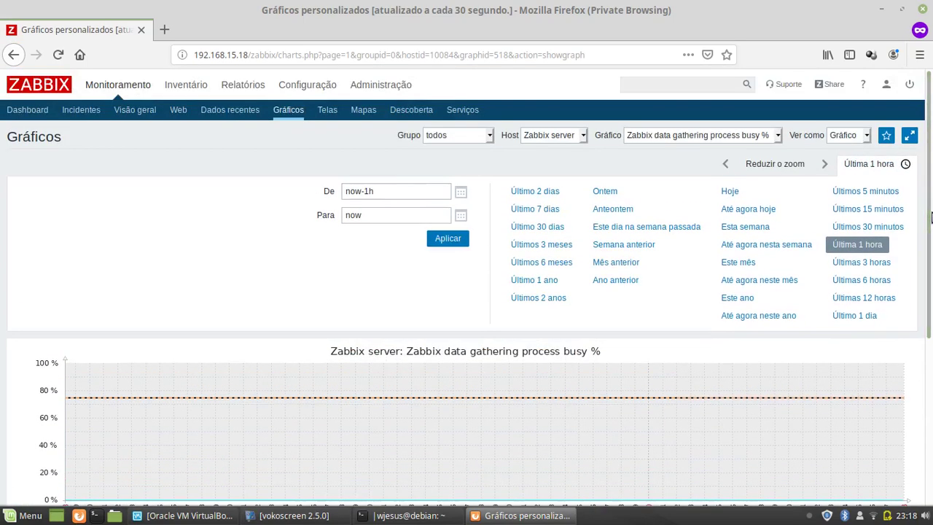
# Switch to the "Zabbix internal queues" graph and examine the preprocessing and LLD queue data.
pyautogui.click(743, 137)
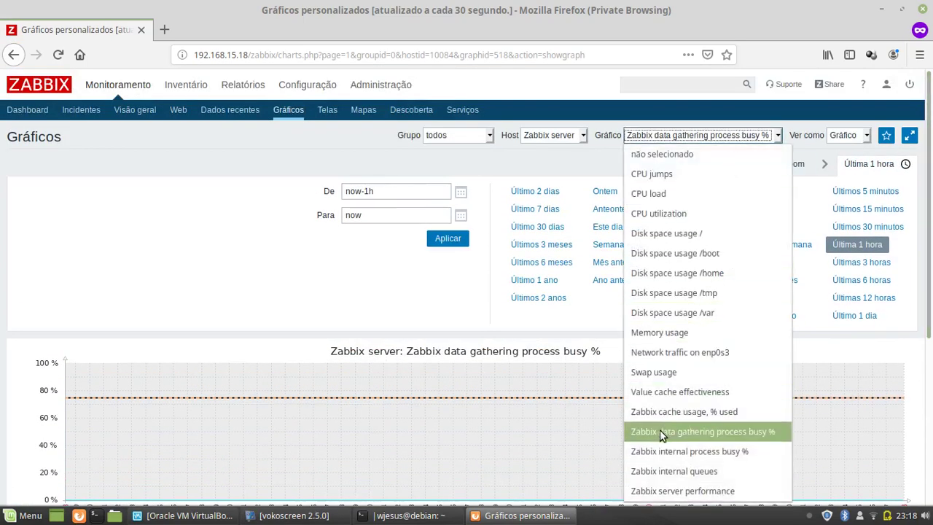
pyautogui.click(653, 470)
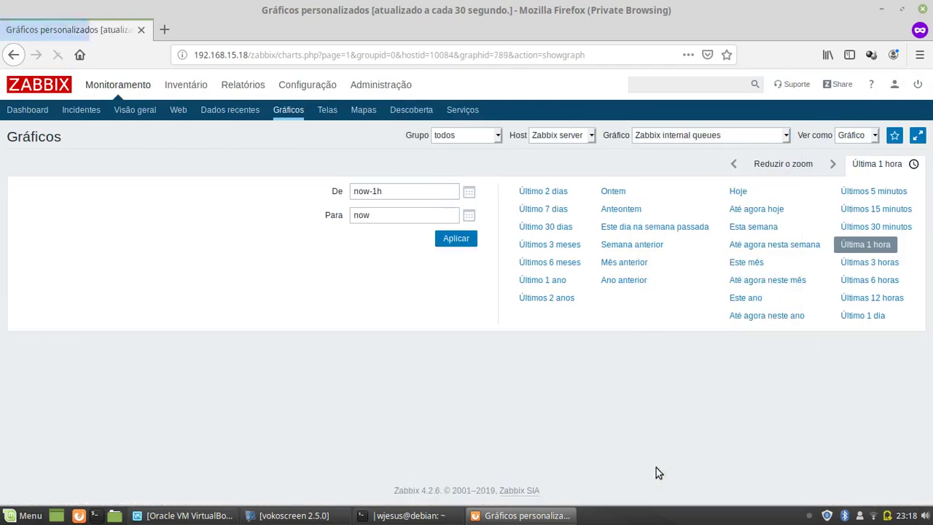
pyautogui.scroll(-3, 919, 364)
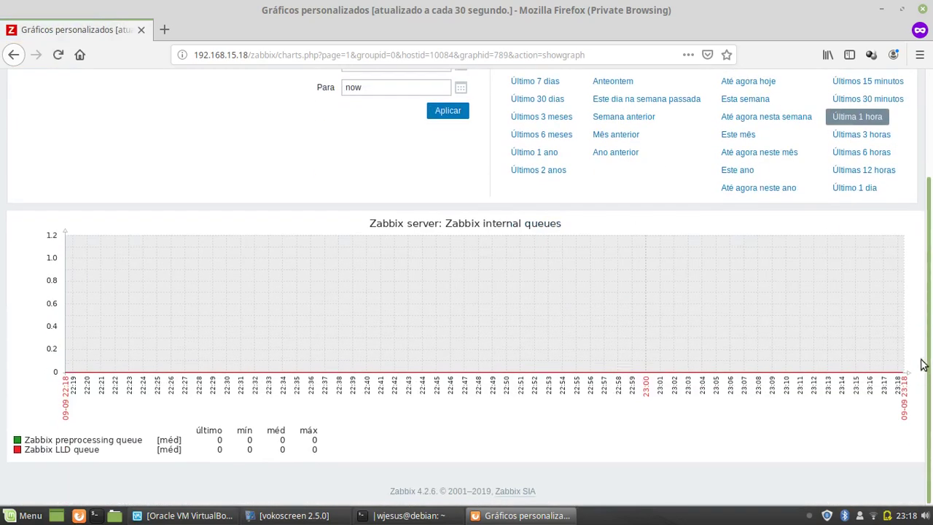
pyautogui.scroll(2, 930, 342)
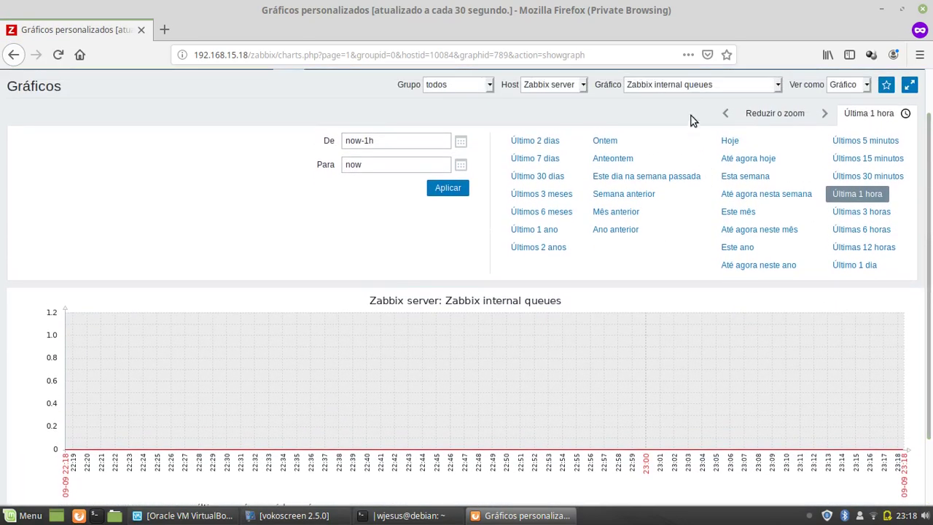
# Show the "Zabbix server performance" graph and examine the processed values per second and the queue.
pyautogui.click(678, 84)
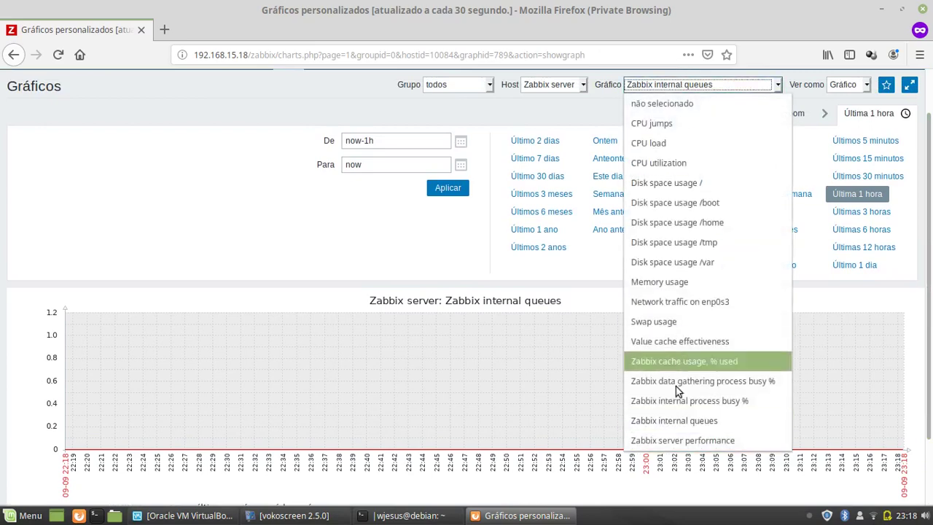
pyautogui.click(673, 439)
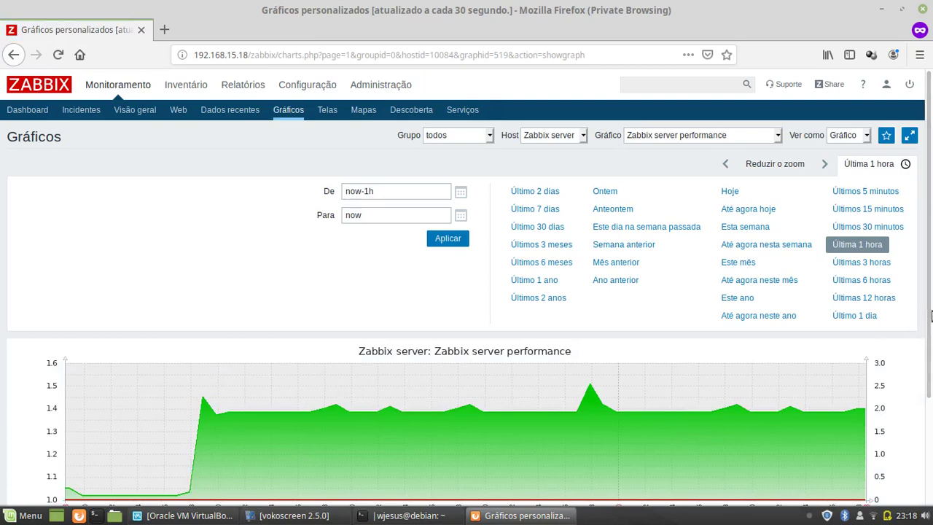
pyautogui.moveTo(929, 315); pyautogui.dragTo(927, 449)
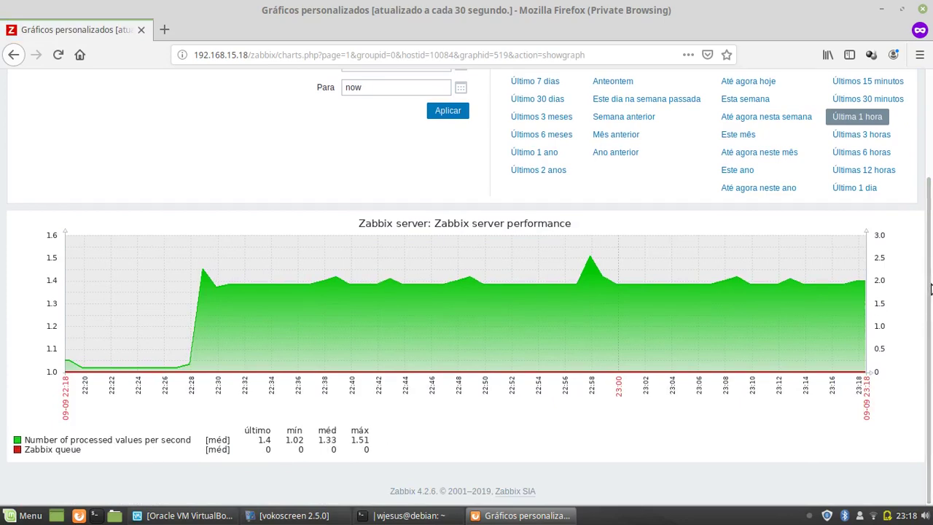
pyautogui.moveTo(930, 289); pyautogui.dragTo(930, 172)
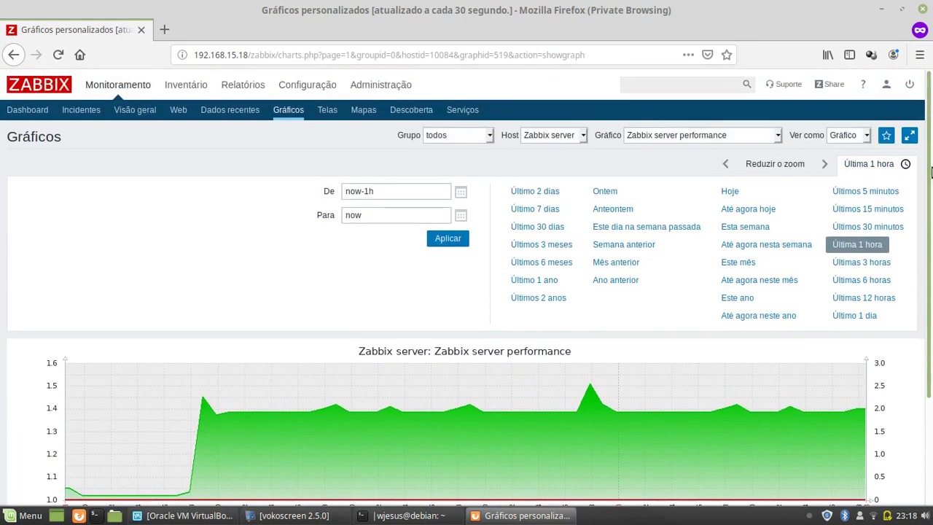
pyautogui.click(679, 138)
pyautogui.click(678, 138)
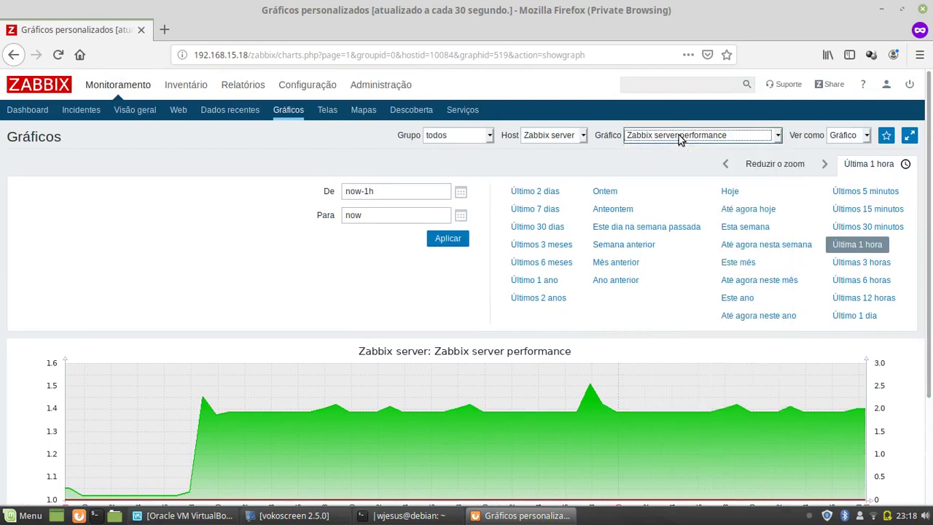
# Show the server performance data as values (Valores) and look through the timestamped table.
pyautogui.click(838, 135)
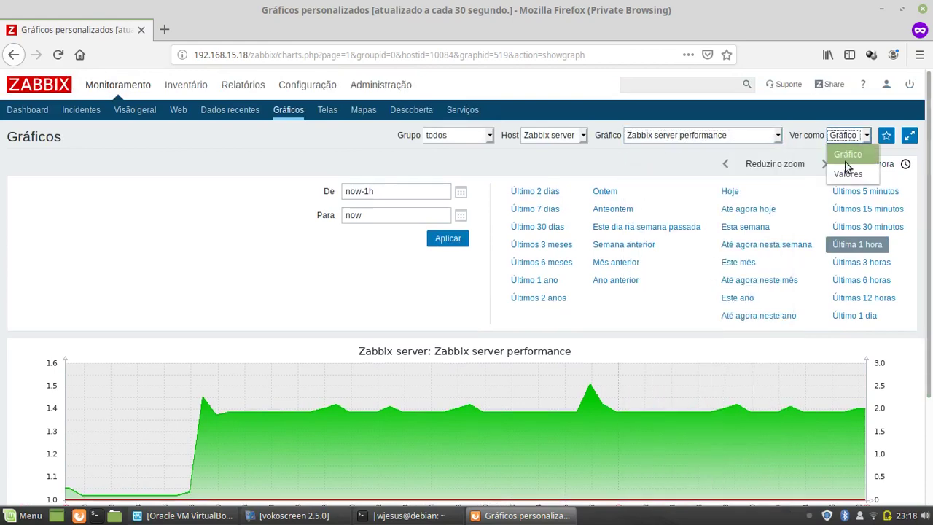
pyautogui.click(847, 173)
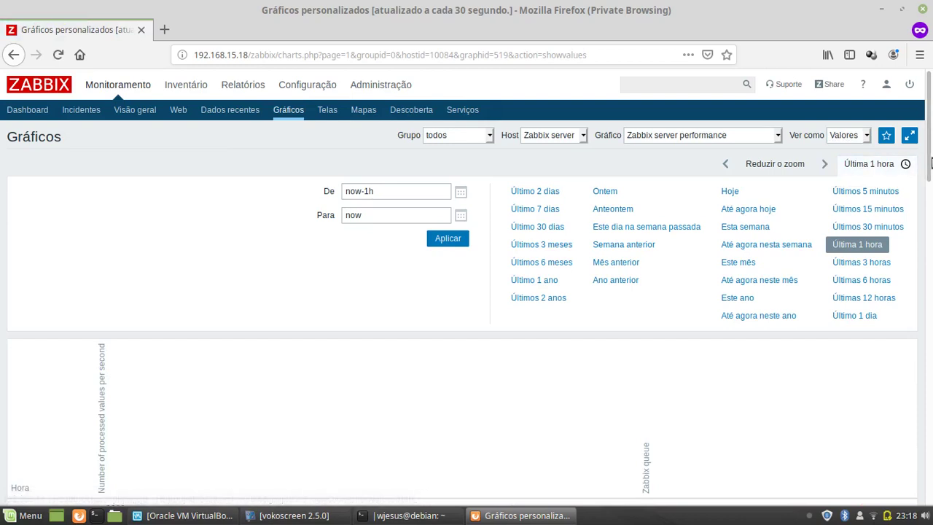
pyautogui.scroll(-5, 929, 257)
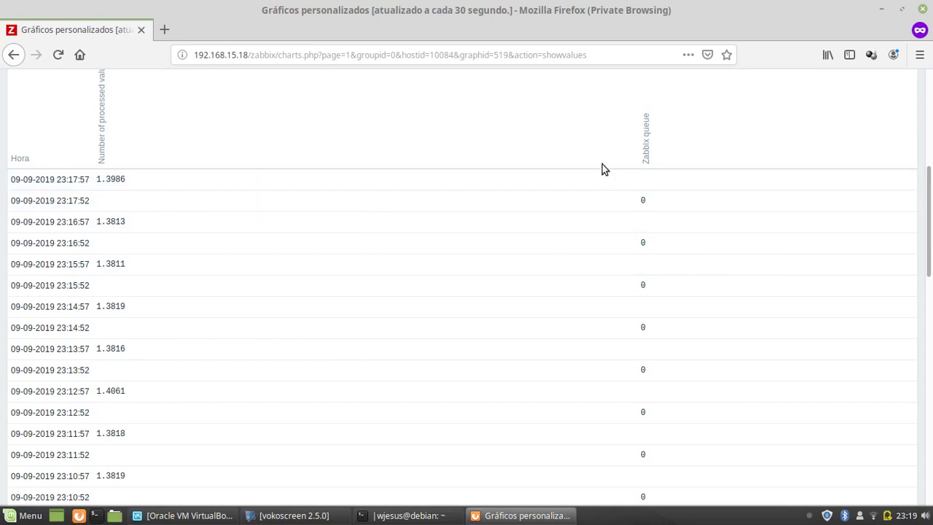
pyautogui.moveTo(930, 192); pyautogui.dragTo(931, 95)
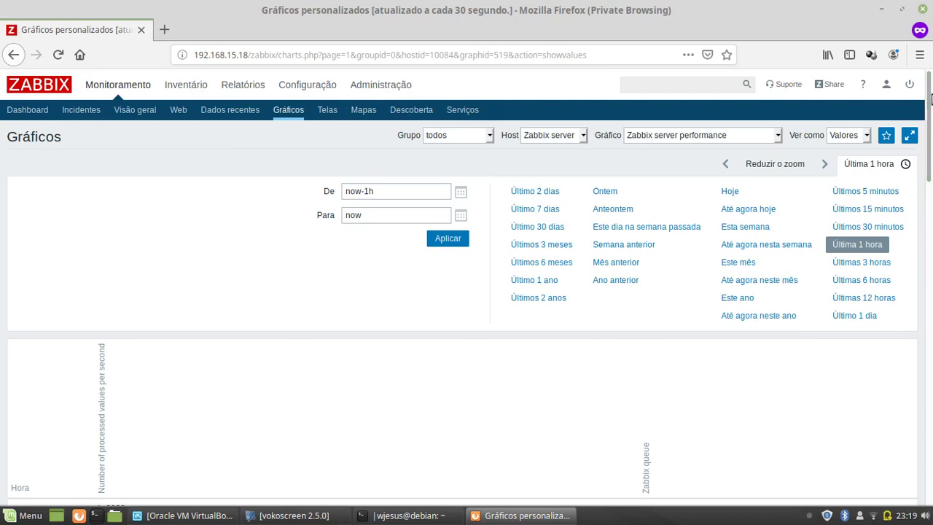
# Select the CPU load data, set the view back to Gráfico, and examine the processor load curves.
pyautogui.click(663, 140)
pyautogui.click(636, 195)
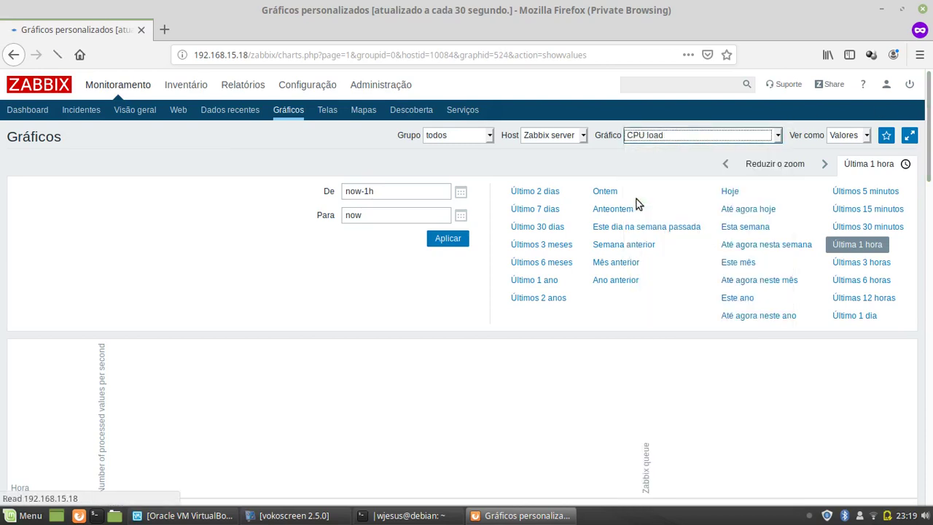
pyautogui.click(835, 143)
pyautogui.click(833, 155)
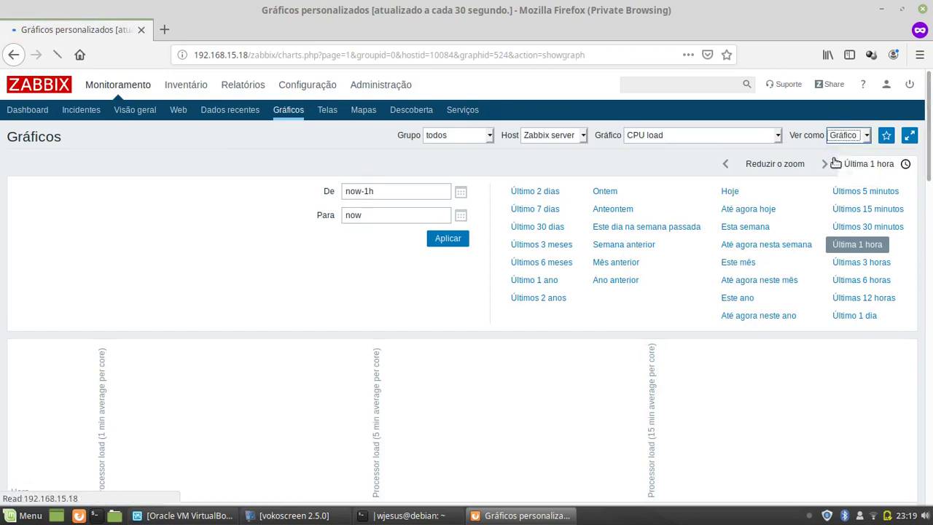
pyautogui.scroll(-2, 931, 178)
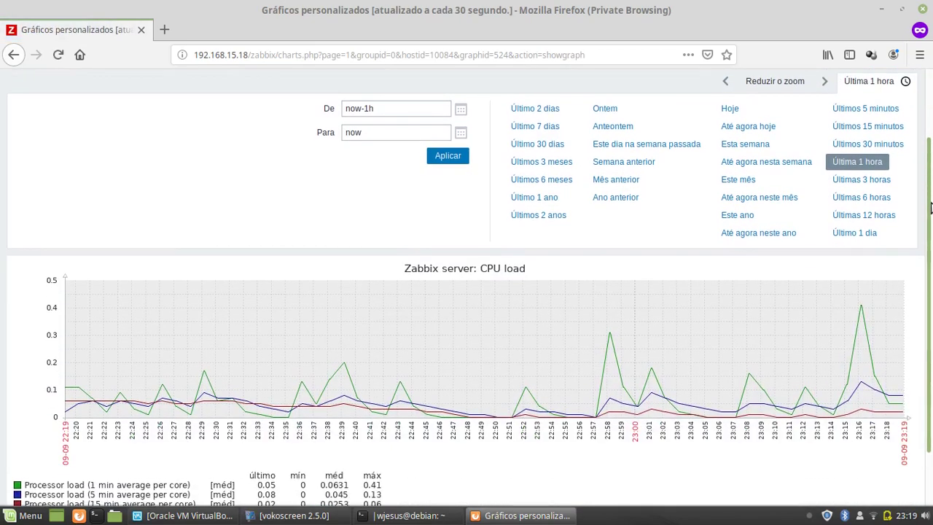
# Run a global search for "zabbix" from the graphs page.
pyautogui.scroll(2, 930, 210)
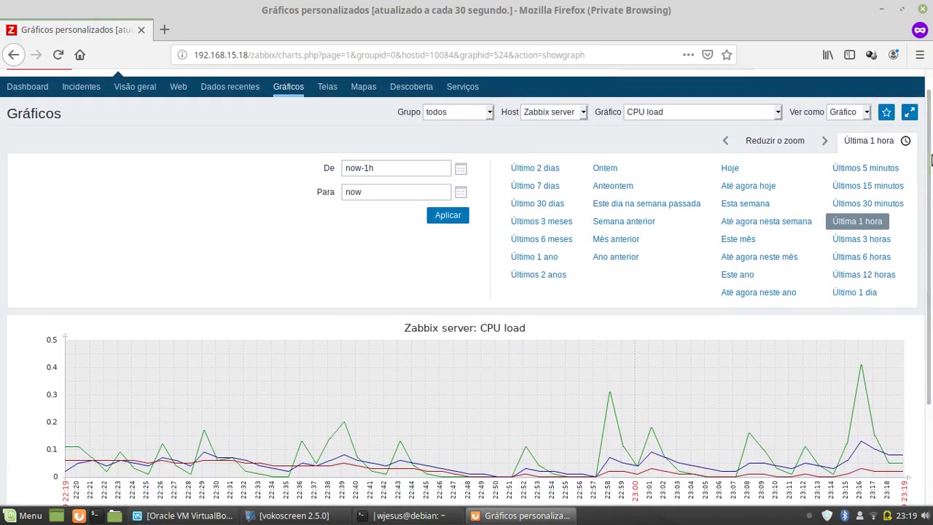
pyautogui.click(703, 113)
pyautogui.click(703, 113)
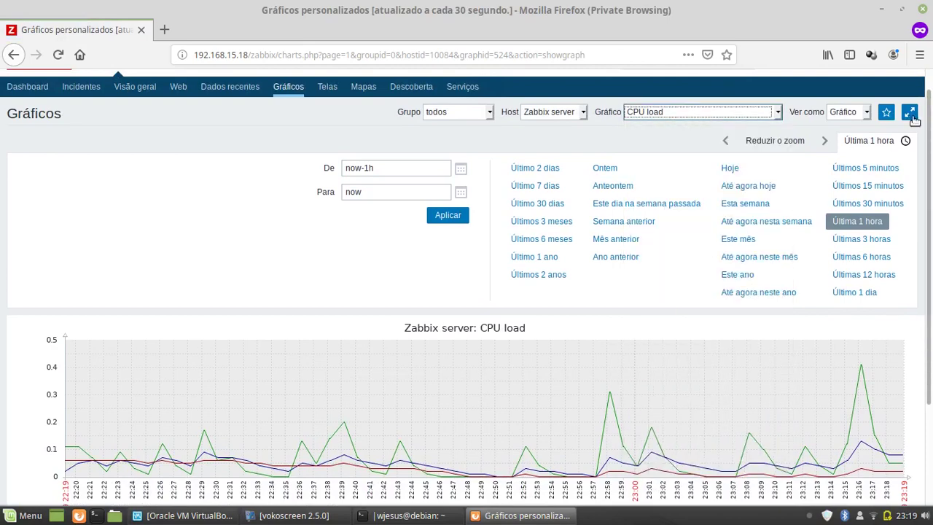
pyautogui.scroll(1, 729, 117)
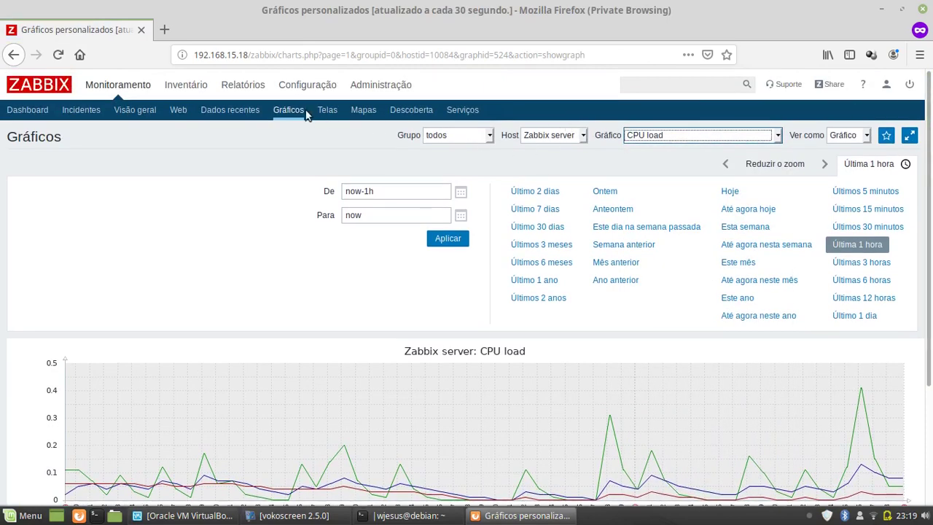
pyautogui.click(639, 86)
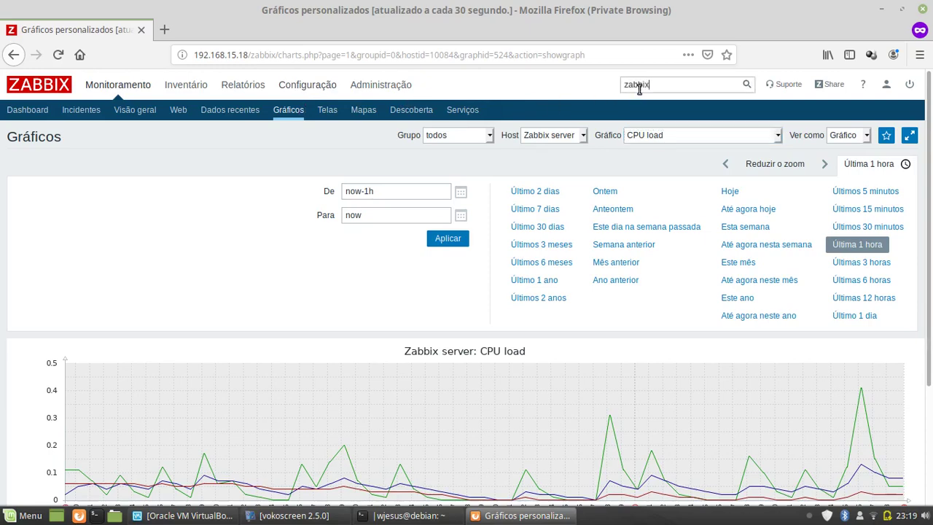
pyautogui.press('Return')
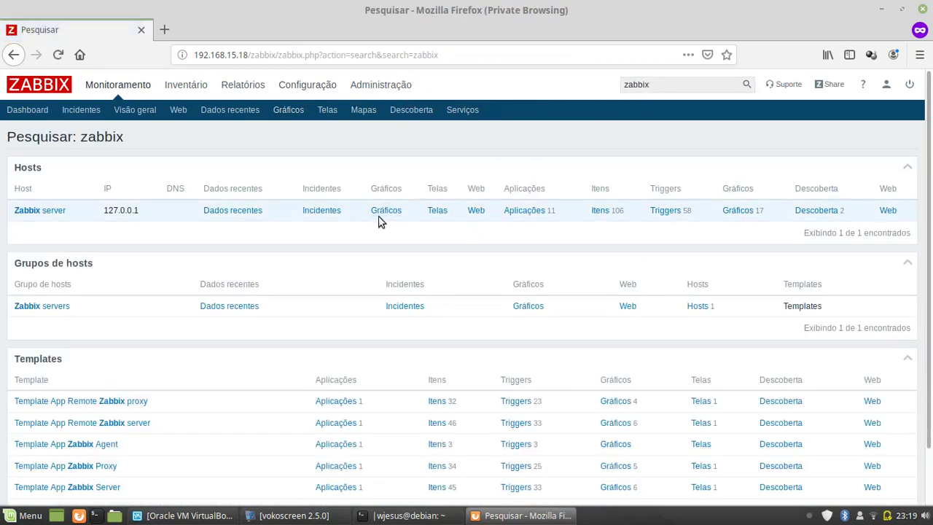
# Open the Zabbix server host's screens (Telas) and look through its System performance graphs for CPU, memory, swap and processes.
pyautogui.click(442, 212)
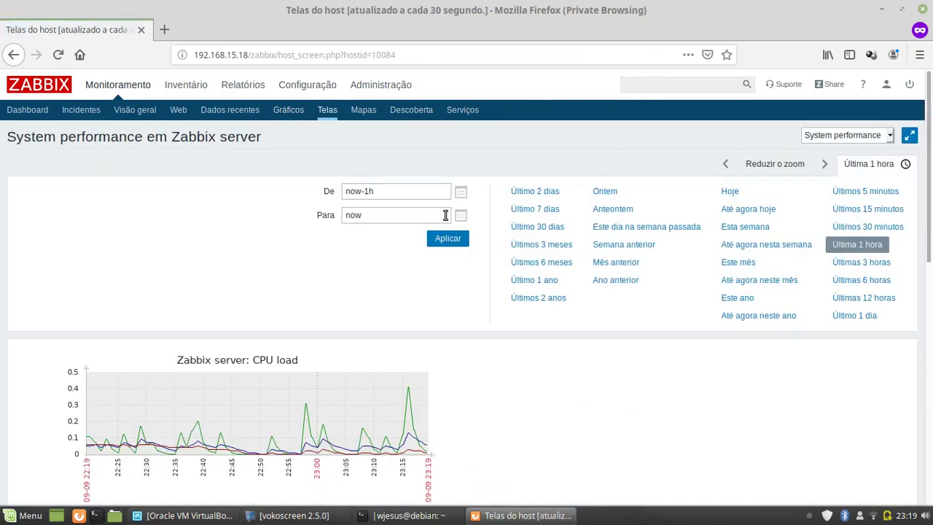
pyautogui.moveTo(928, 163); pyautogui.dragTo(928, 329)
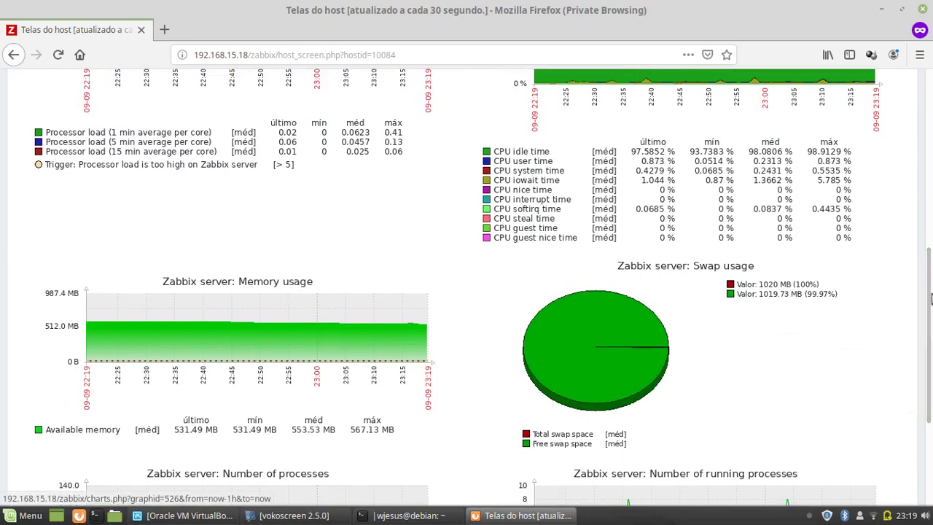
pyautogui.moveTo(930, 298); pyautogui.dragTo(929, 387)
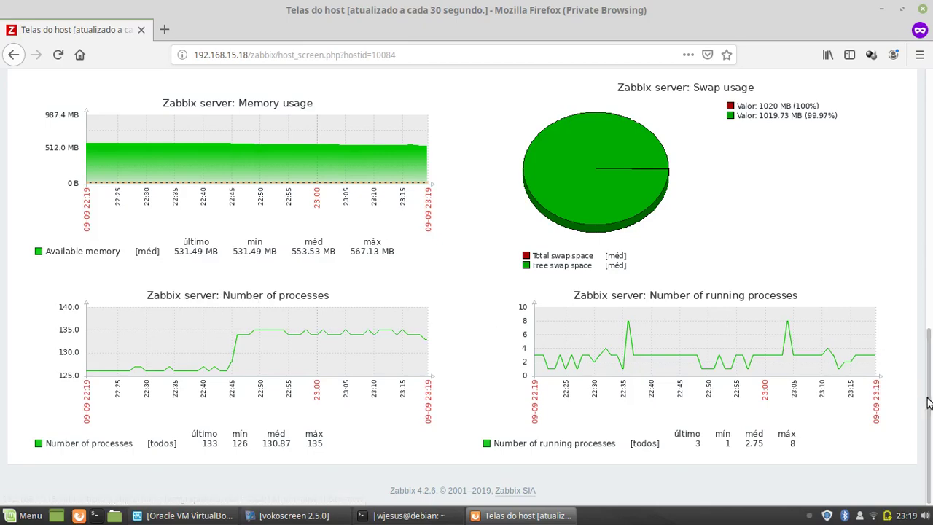
pyautogui.scroll(2, 930, 386)
pyautogui.moveTo(929, 386); pyautogui.dragTo(929, 224)
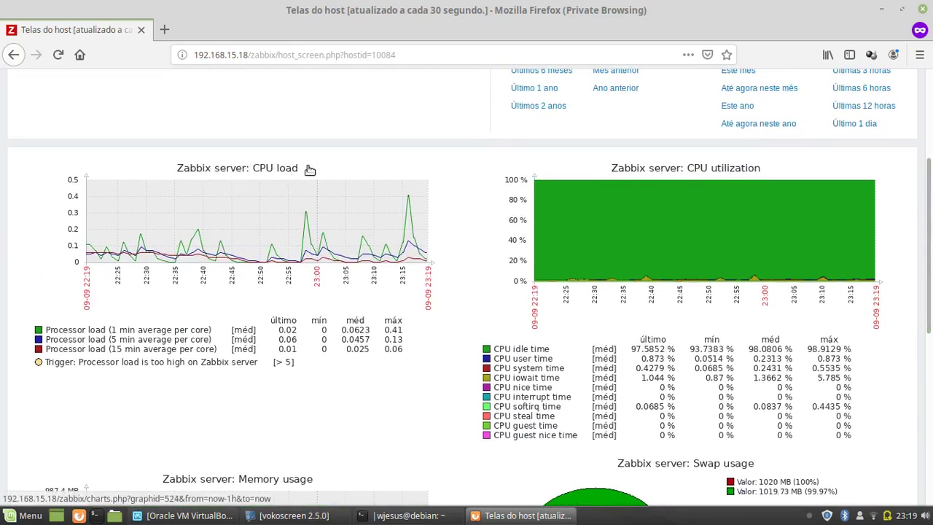
pyautogui.moveTo(928, 231); pyautogui.dragTo(927, 151)
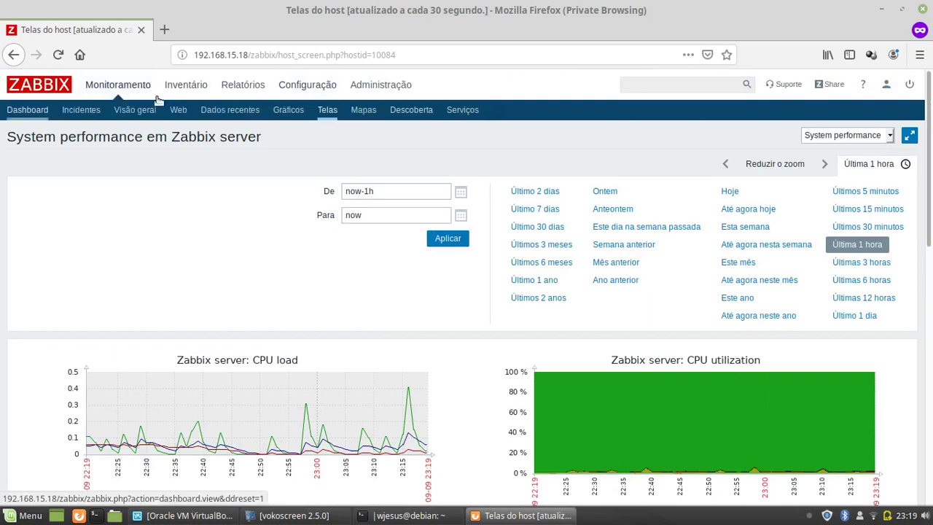
# View the list of configured screens (Telas) and the list of network maps (Mapas).
pyautogui.click(322, 113)
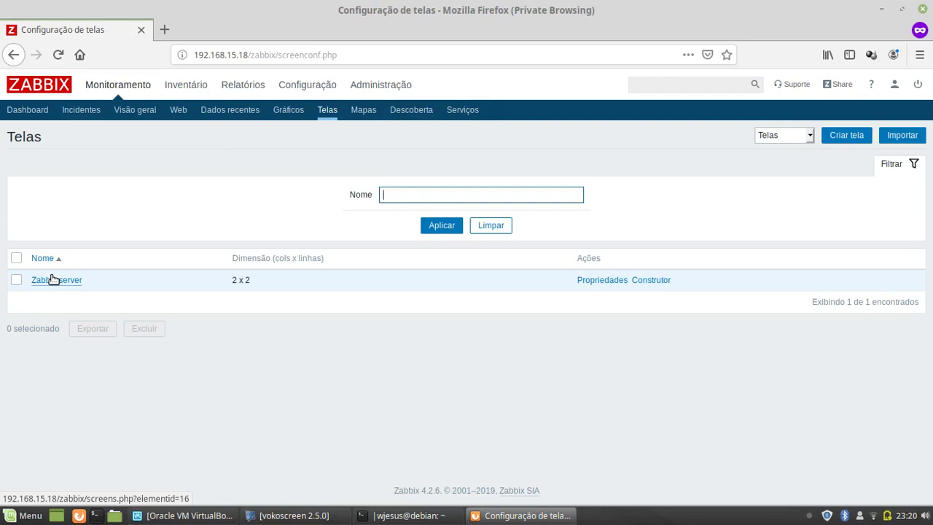
pyautogui.click(361, 110)
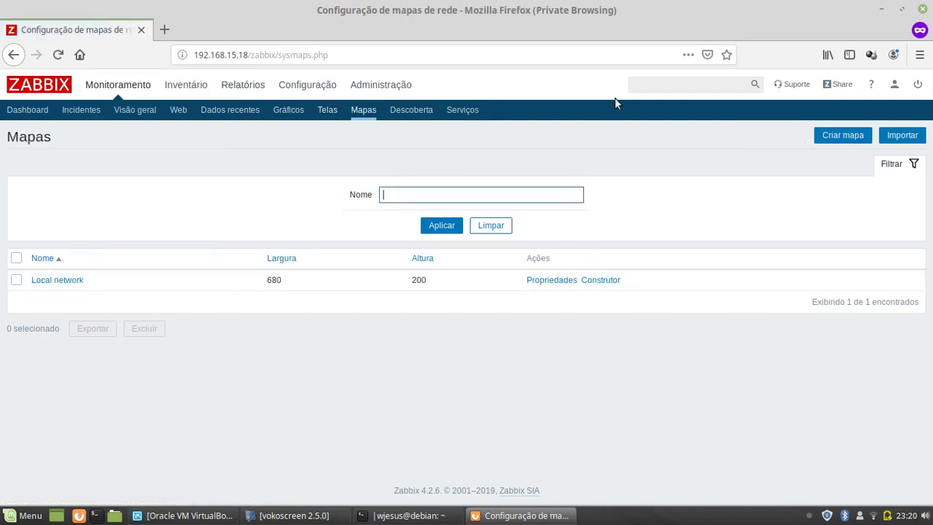
# Search for "zabbix" and show the applications (Aplicações) configured on the Zabbix server host.
pyautogui.click(644, 85)
pyautogui.write('zabbix')
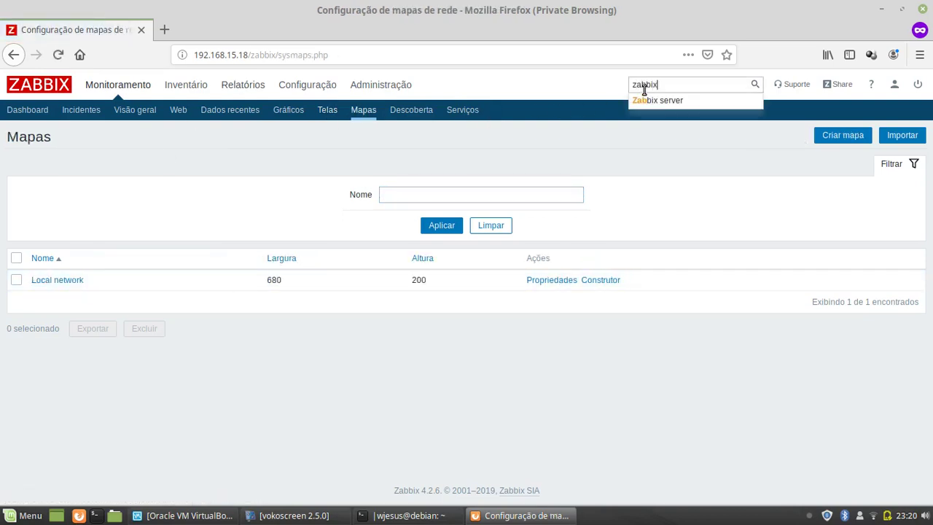
pyautogui.press('Return')
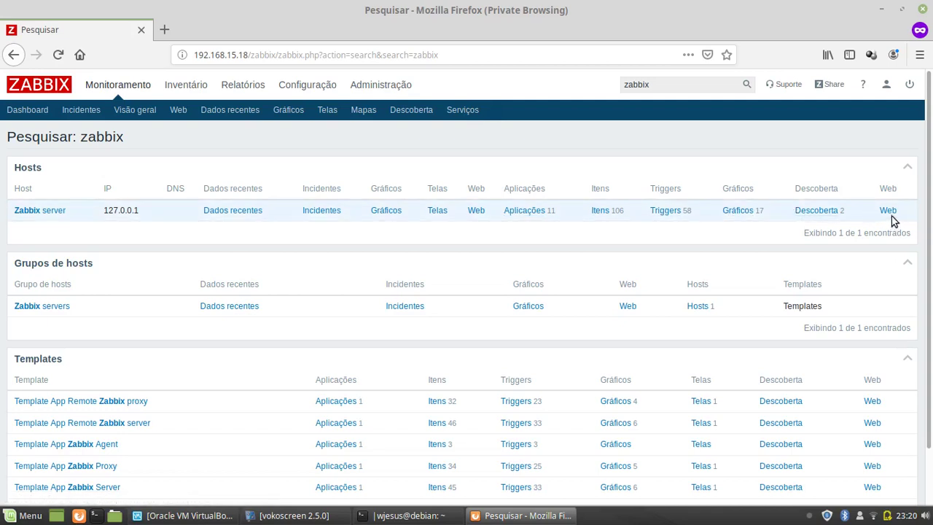
pyautogui.click(512, 212)
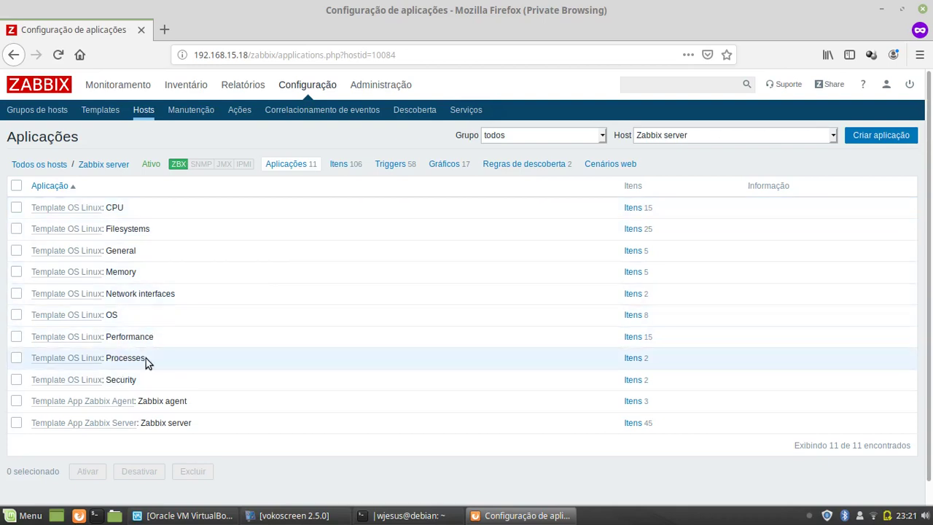
# Open the host's items (Itens) and examine Available memory's key, interval, history and statistics retention, plus the /etc/passwd checksum's interval.
pyautogui.click(346, 169)
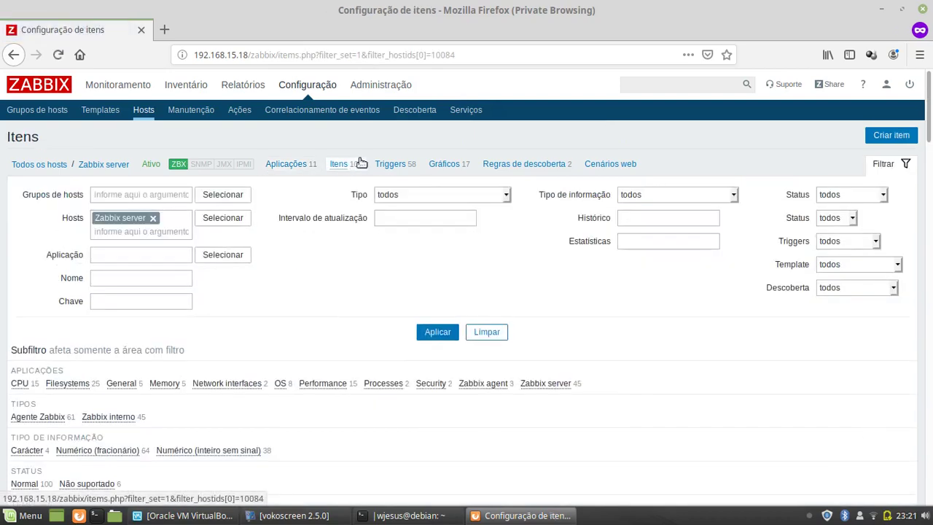
pyautogui.moveTo(929, 123); pyautogui.dragTo(930, 207)
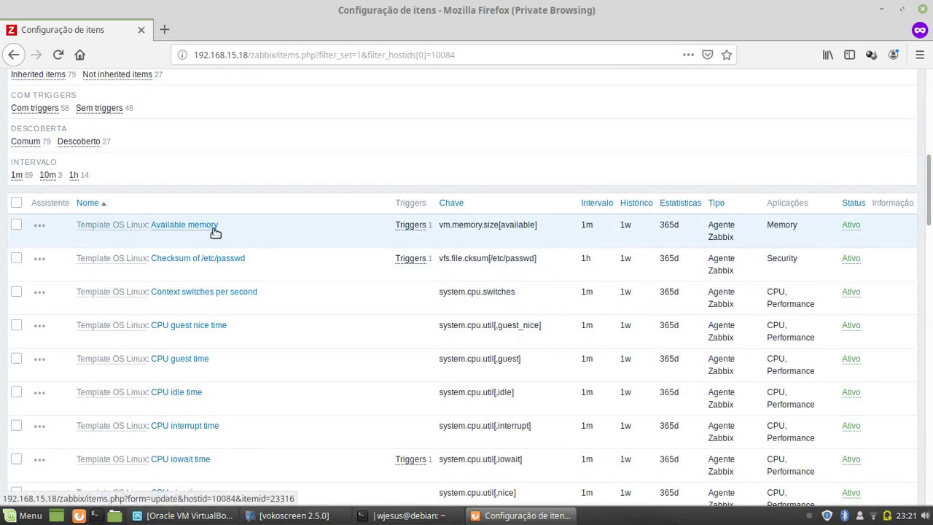
pyautogui.moveTo(412, 229)
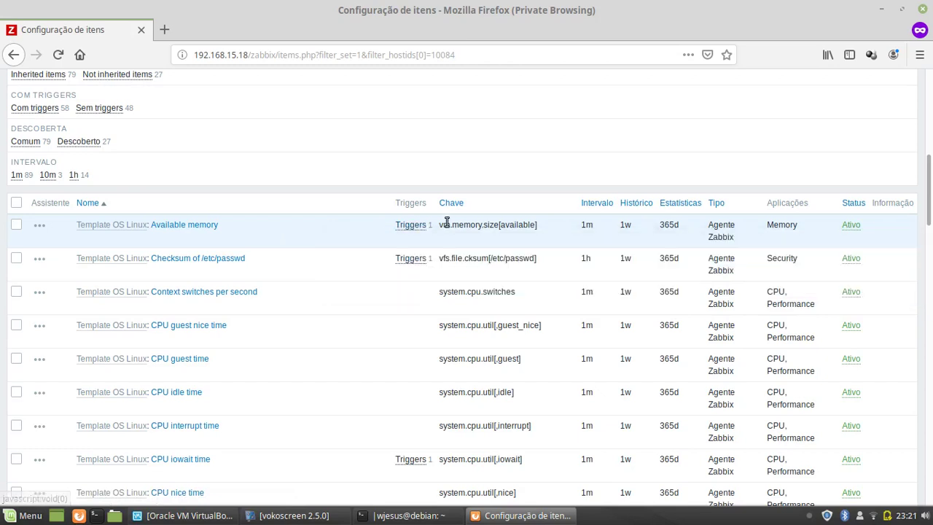
pyautogui.moveTo(443, 225); pyautogui.dragTo(502, 226)
pyautogui.tripleClick(501, 226)
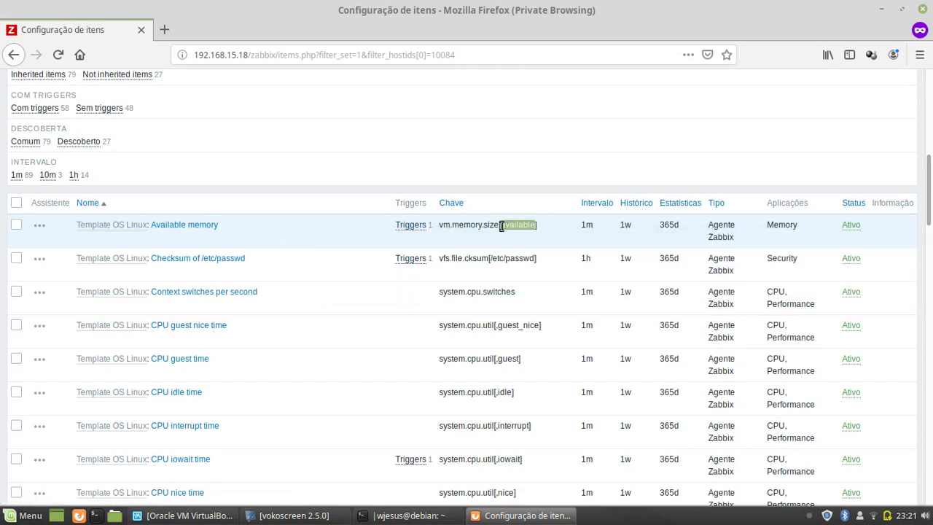
pyautogui.tripleClick(508, 225)
pyautogui.doubleClick(584, 224)
pyautogui.doubleClick(626, 225)
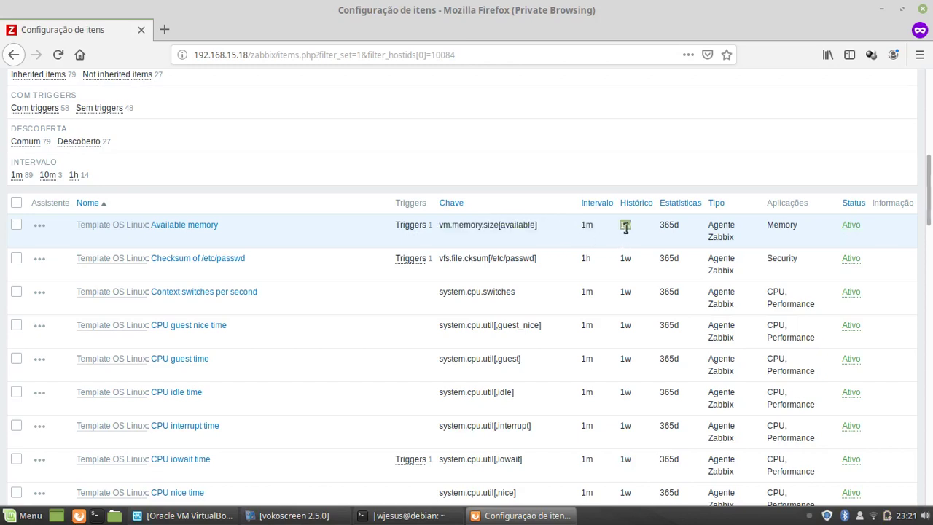
pyautogui.doubleClick(668, 225)
pyautogui.moveTo(585, 260); pyautogui.dragTo(590, 263)
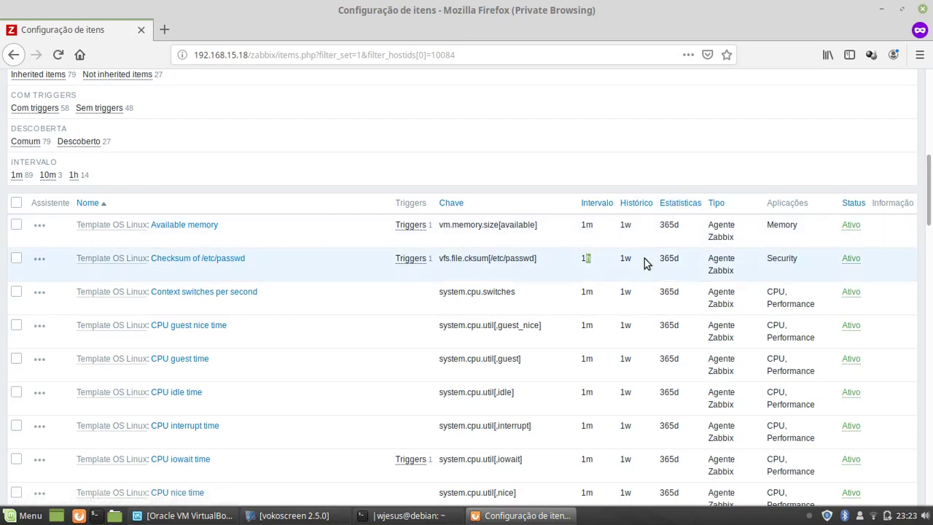
# Look through the remaining CPU and mounted filesystem items in the Zabbix server's item list.
pyautogui.scroll(-5, 930, 248)
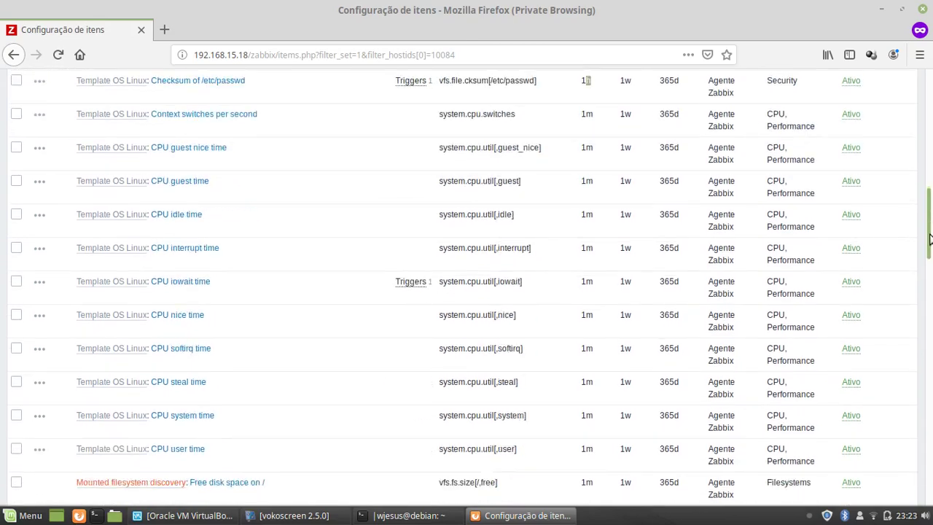
pyautogui.moveTo(930, 247); pyautogui.dragTo(927, 283)
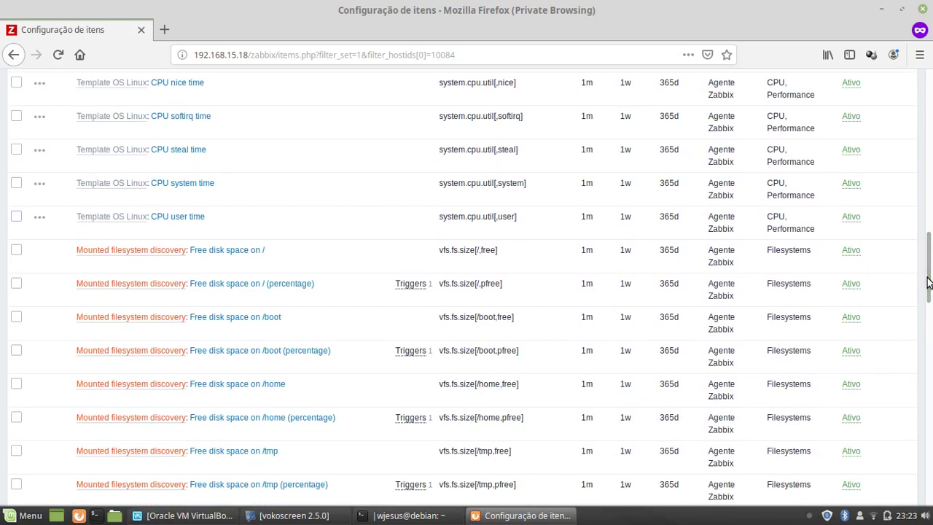
pyautogui.moveTo(927, 283); pyautogui.dragTo(929, 304)
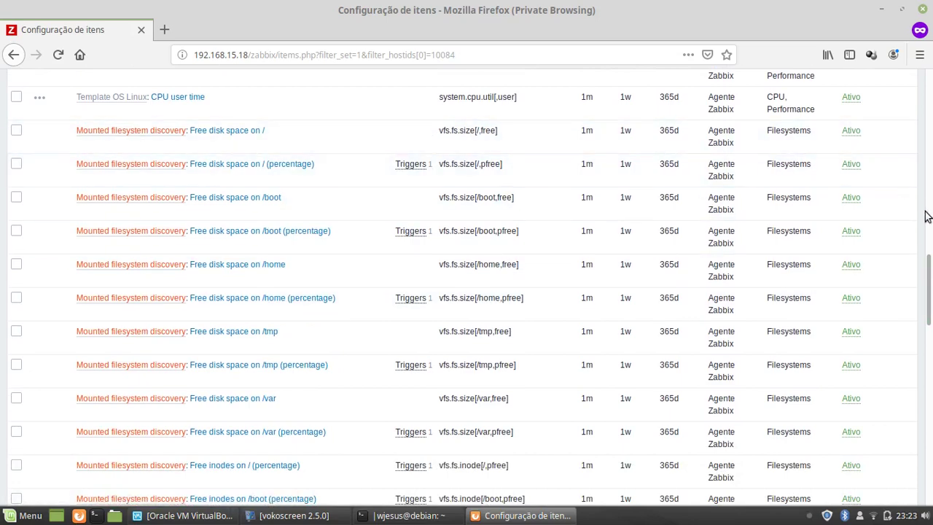
pyautogui.moveTo(930, 295); pyautogui.dragTo(927, 110)
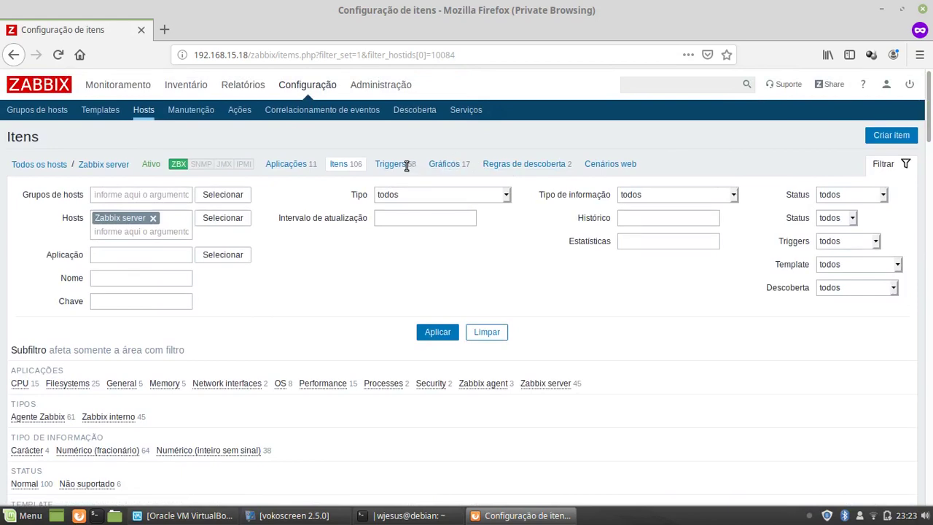
pyautogui.scroll(-15, 63, 376)
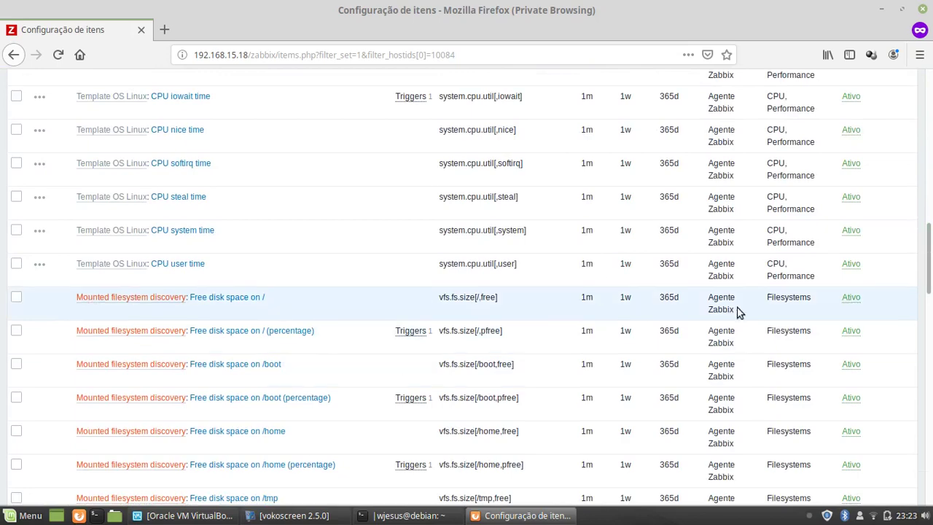
pyautogui.moveTo(929, 156); pyautogui.dragTo(928, 101)
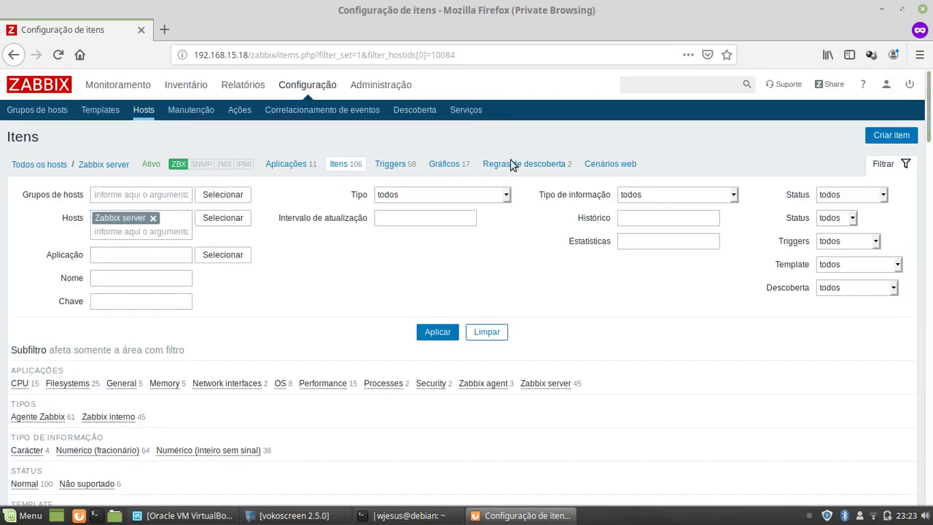
# Open the host's triggers and examine the threshold expression of the maximum opened files trigger.
pyautogui.click(400, 167)
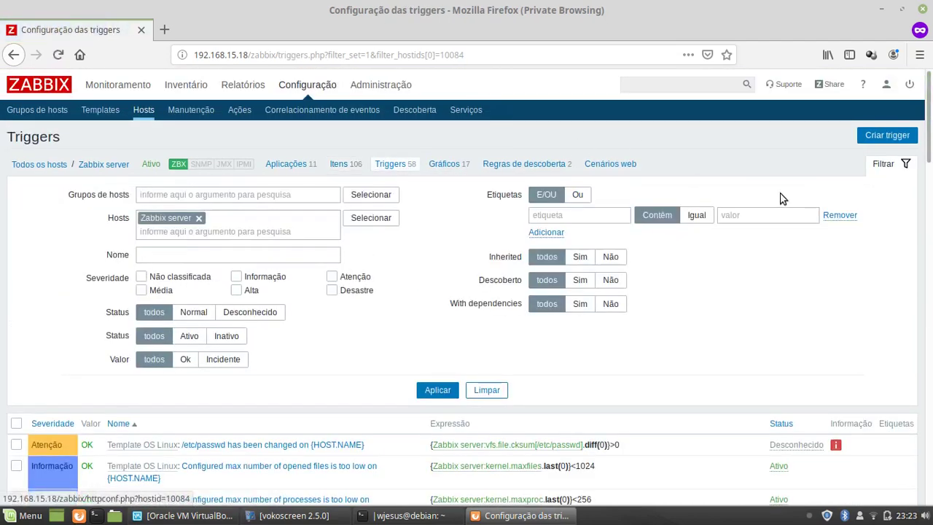
pyautogui.moveTo(930, 154); pyautogui.dragTo(930, 202)
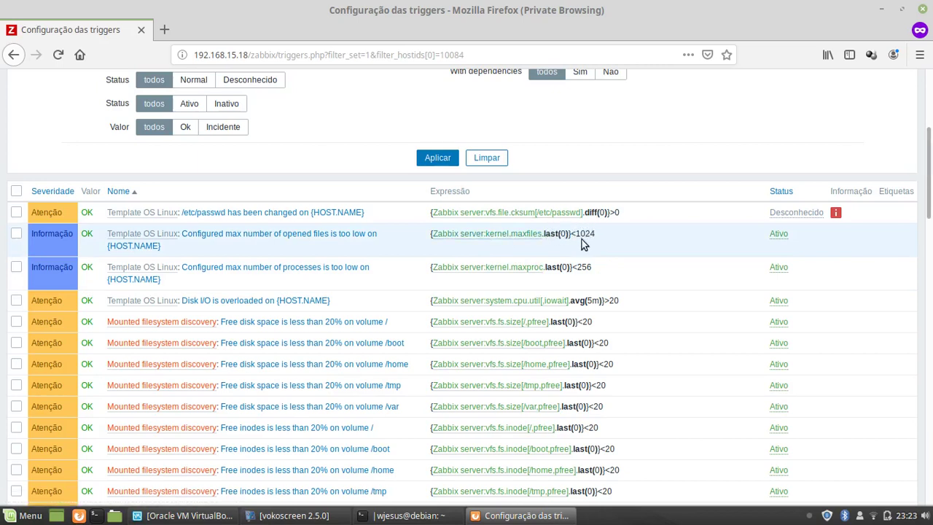
pyautogui.moveTo(595, 233); pyautogui.dragTo(545, 233)
pyautogui.moveTo(545, 233); pyautogui.dragTo(544, 233)
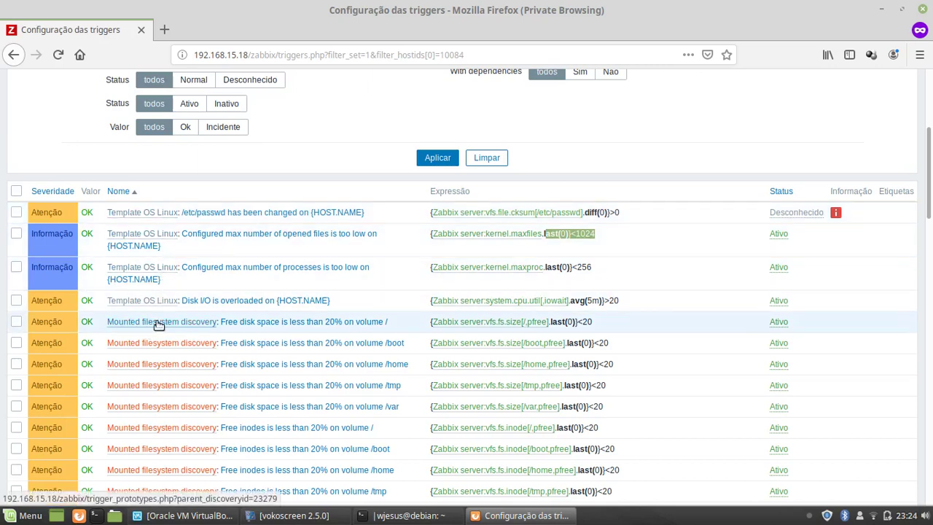
# Look through the severities, names and expressions of the other triggers on the Zabbix server host.
pyautogui.moveTo(921, 176); pyautogui.dragTo(930, 266)
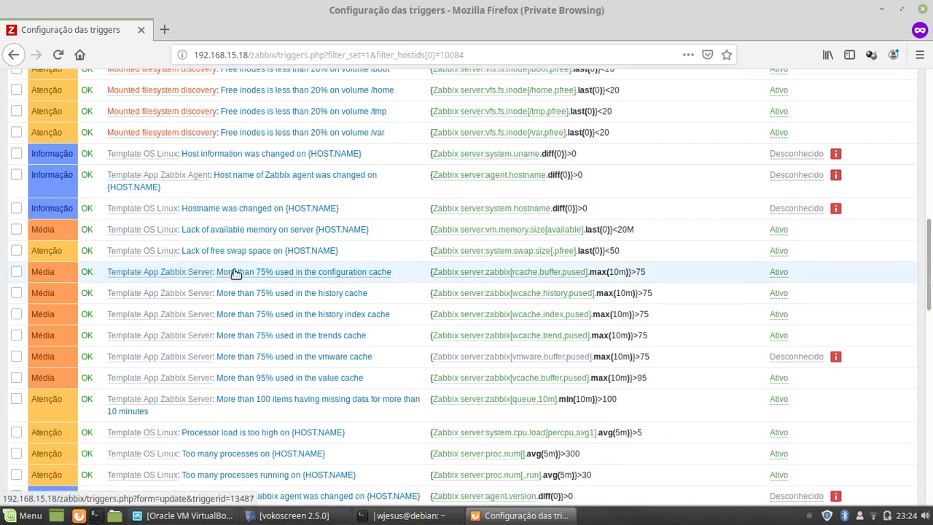
pyautogui.moveTo(930, 283); pyautogui.dragTo(920, 150)
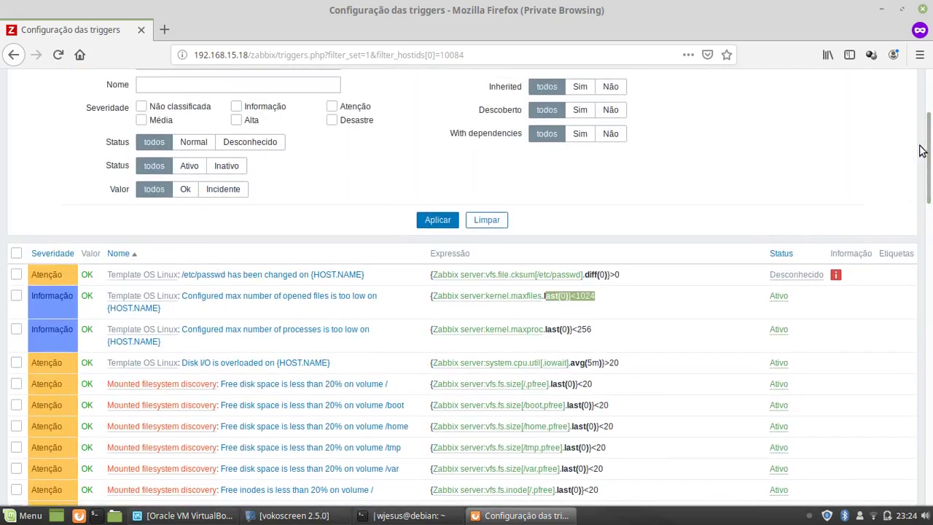
pyautogui.scroll(4, 920, 150)
# View the host's configured graphs (Gráficos), and open the Mounted filesystem discovery rule from its discovery rules.
pyautogui.click(441, 163)
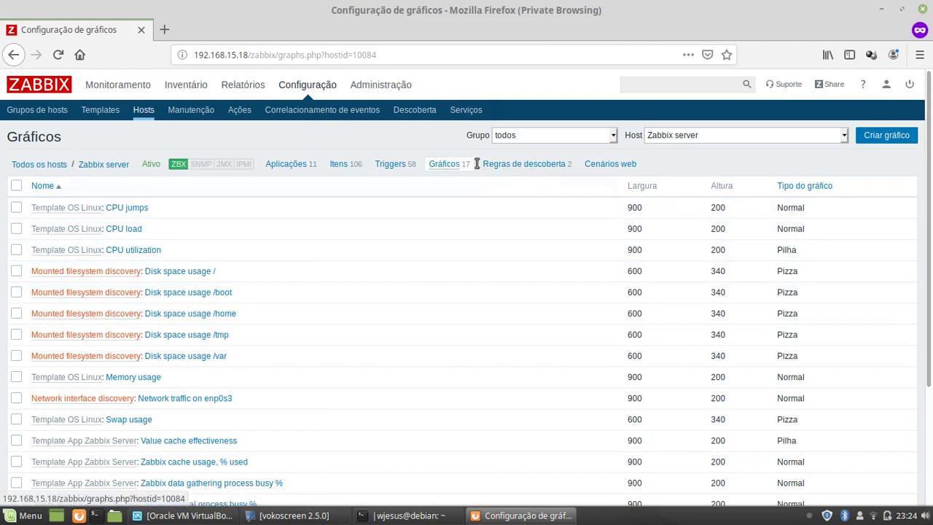
pyautogui.click(503, 167)
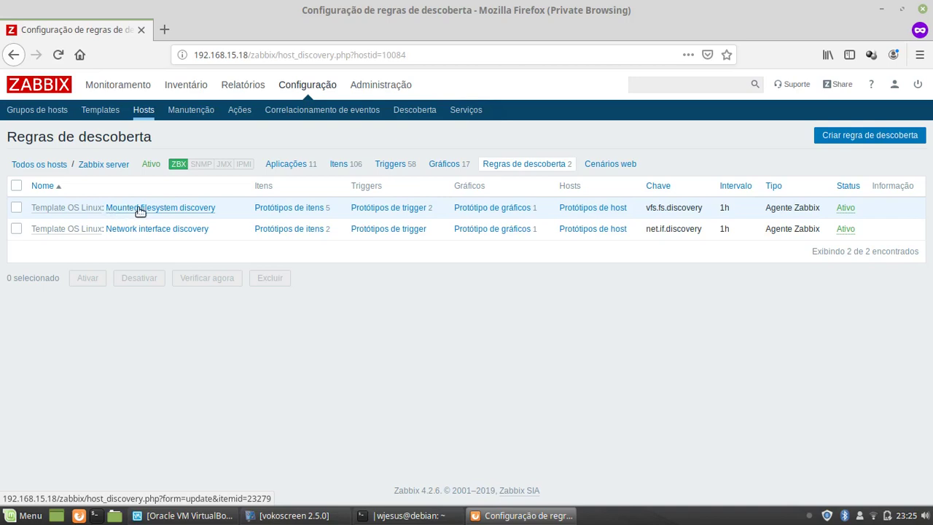
pyautogui.click(176, 209)
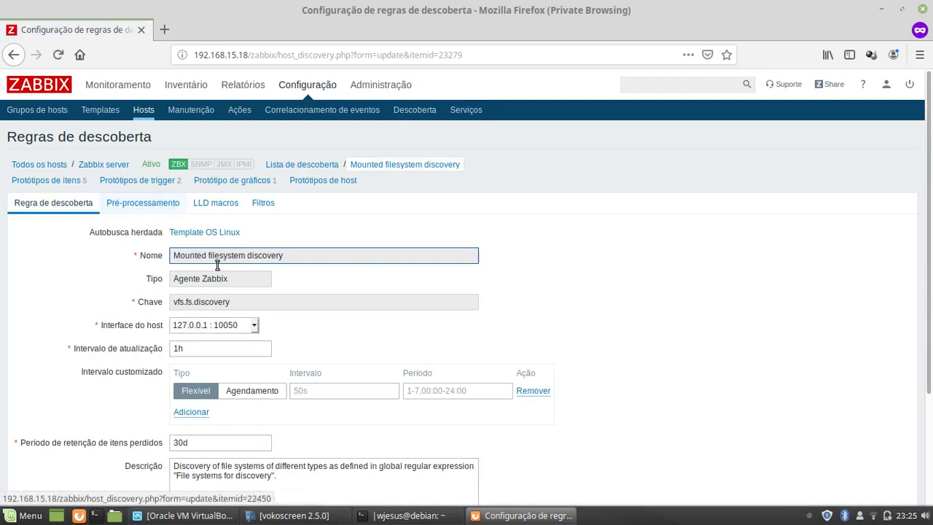
# Examine the key (Chave) of the Mounted filesystem discovery rule.
pyautogui.moveTo(175, 301); pyautogui.dragTo(218, 302)
pyautogui.click(178, 305)
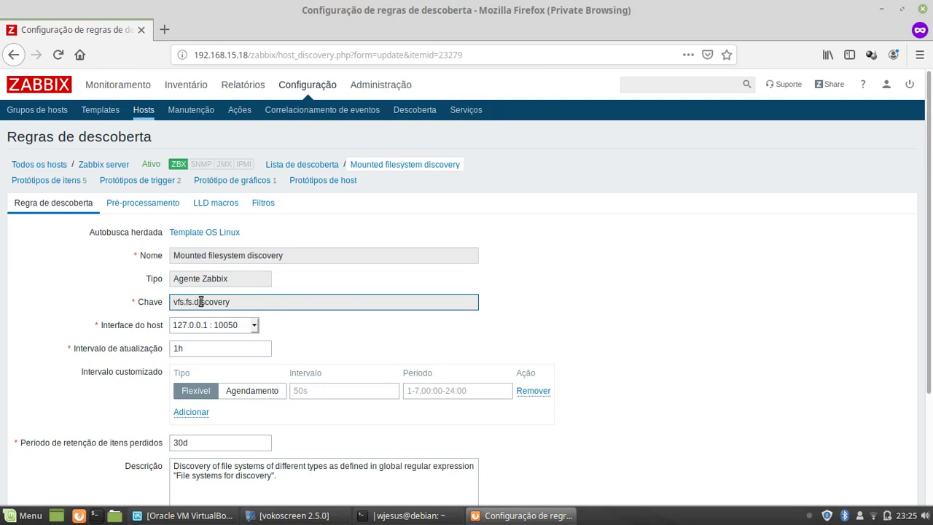
pyautogui.moveTo(194, 302); pyautogui.dragTo(227, 305)
pyautogui.click(234, 306)
pyautogui.doubleClick(237, 304)
pyautogui.click(238, 304)
pyautogui.tripleClick(237, 304)
pyautogui.click(237, 305)
# View the rule's item prototypes, recheck the discovery rule's key, and return to the item prototypes.
pyautogui.click(60, 185)
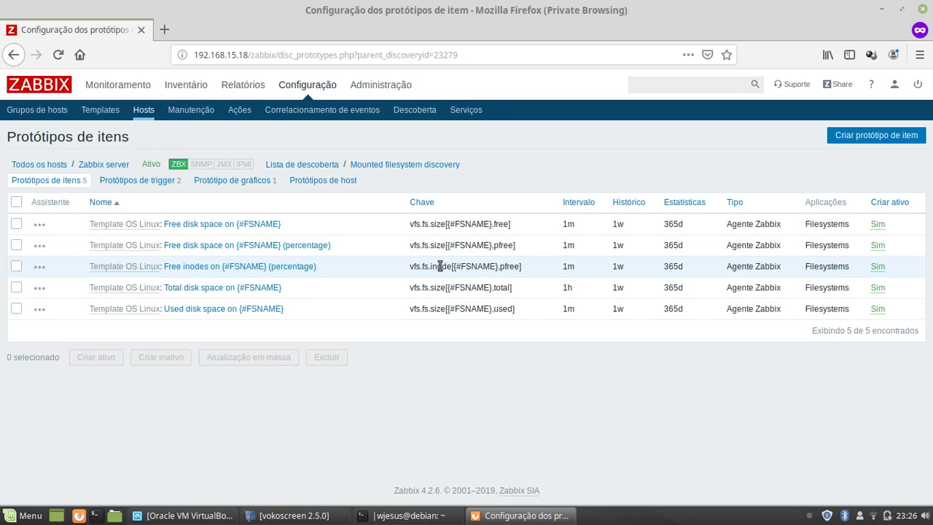
pyautogui.click(414, 168)
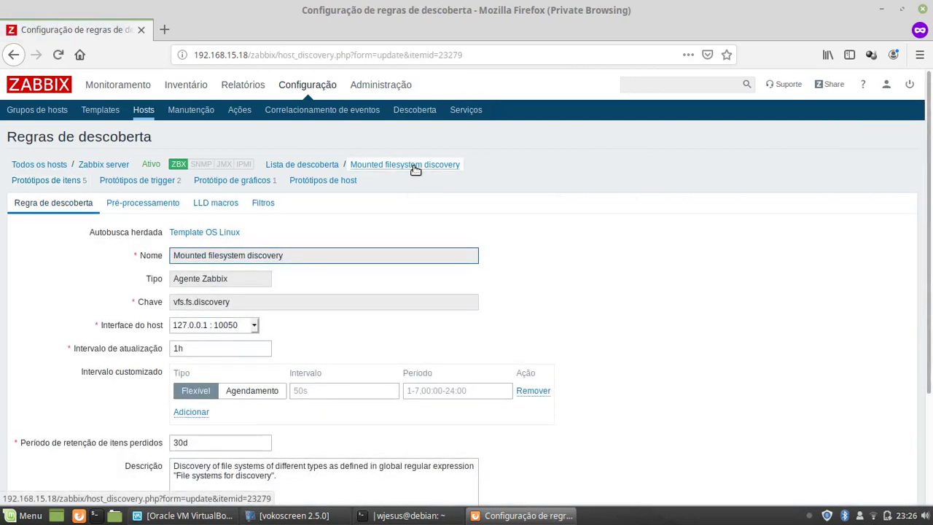
pyautogui.tripleClick(299, 304)
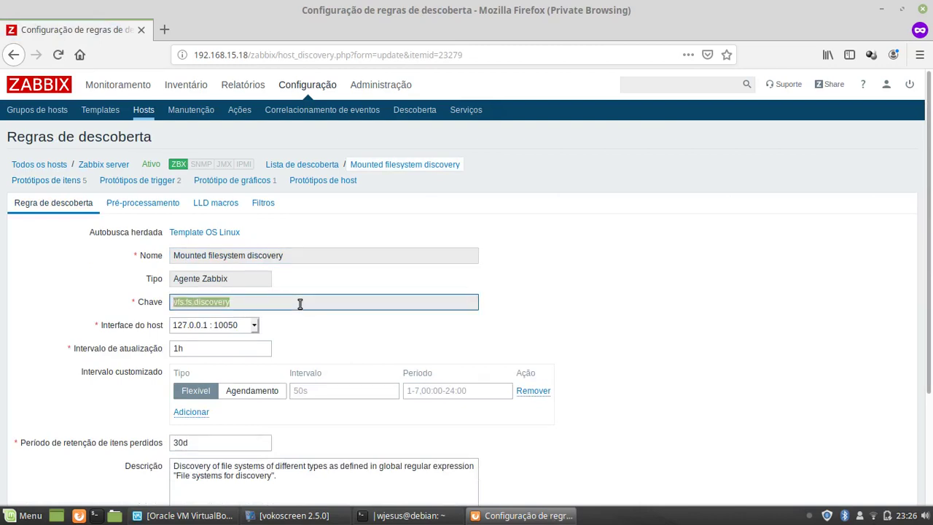
pyautogui.click(74, 182)
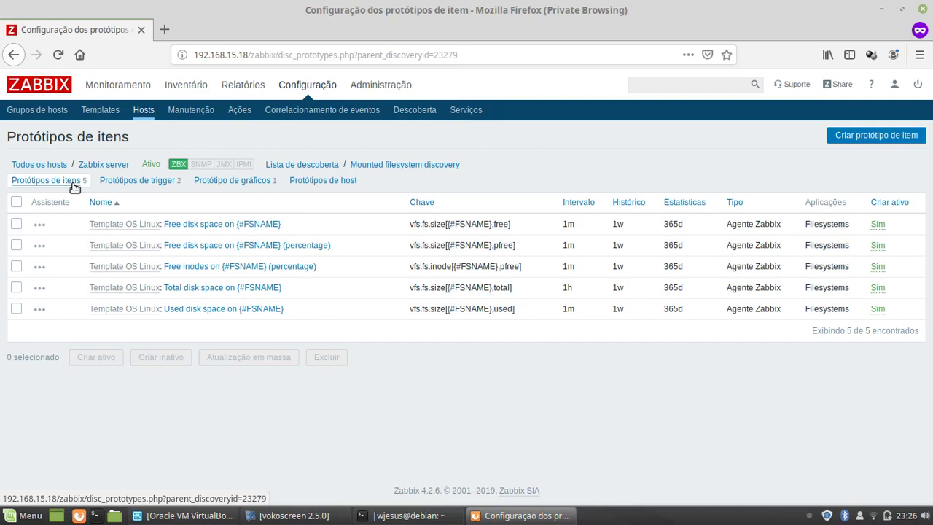
# Look through the trigger, graph and item prototypes of the Mounted filesystem discovery rule.
pyautogui.click(120, 183)
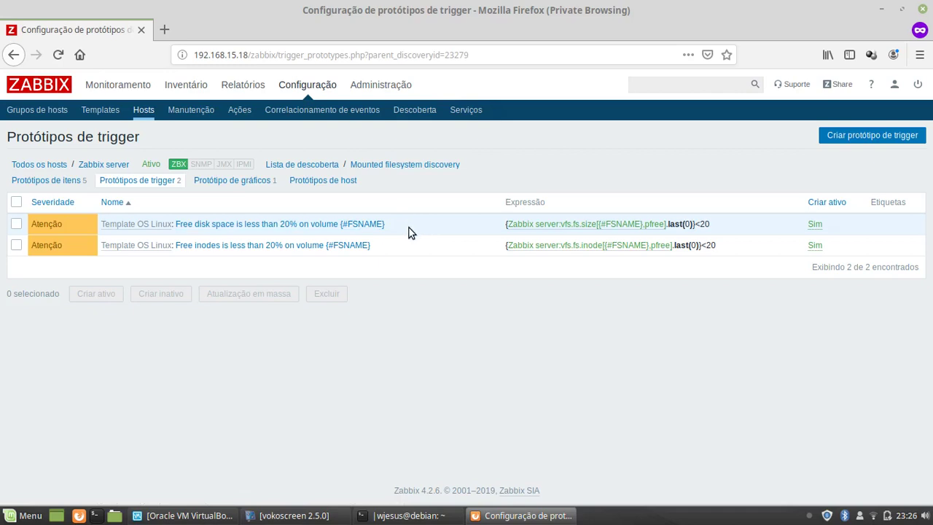
pyautogui.click(221, 181)
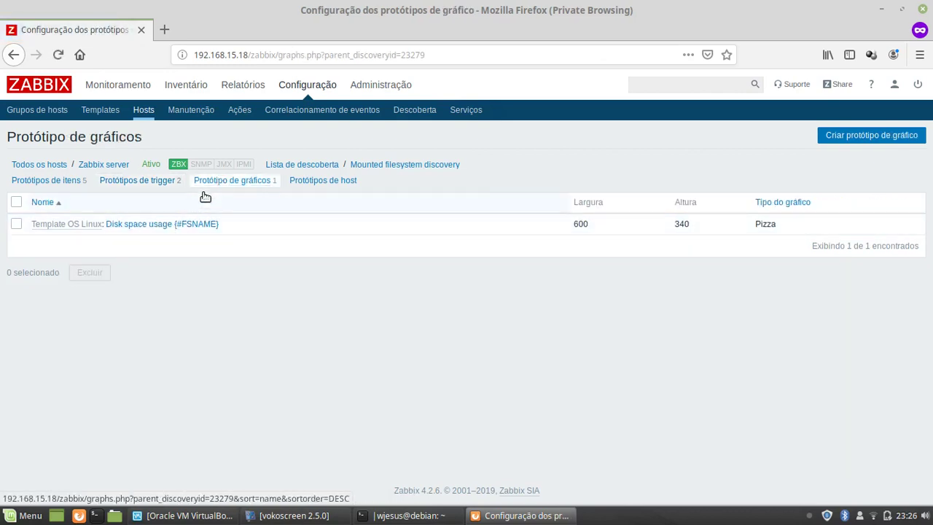
pyautogui.click(66, 182)
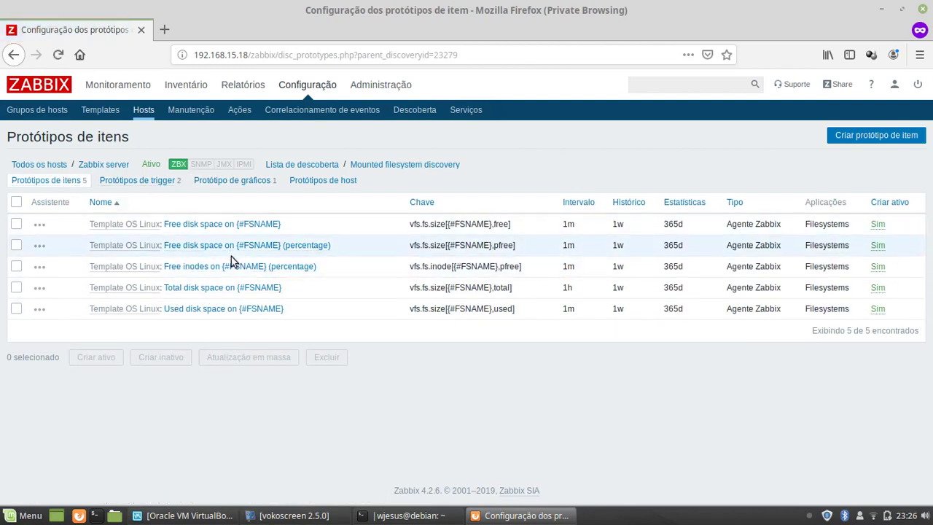
pyautogui.click(227, 181)
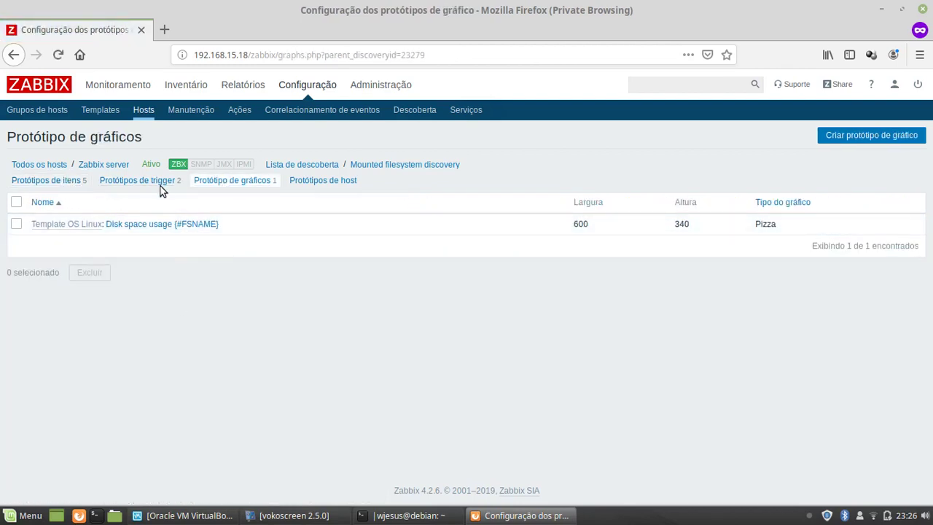
pyautogui.click(158, 181)
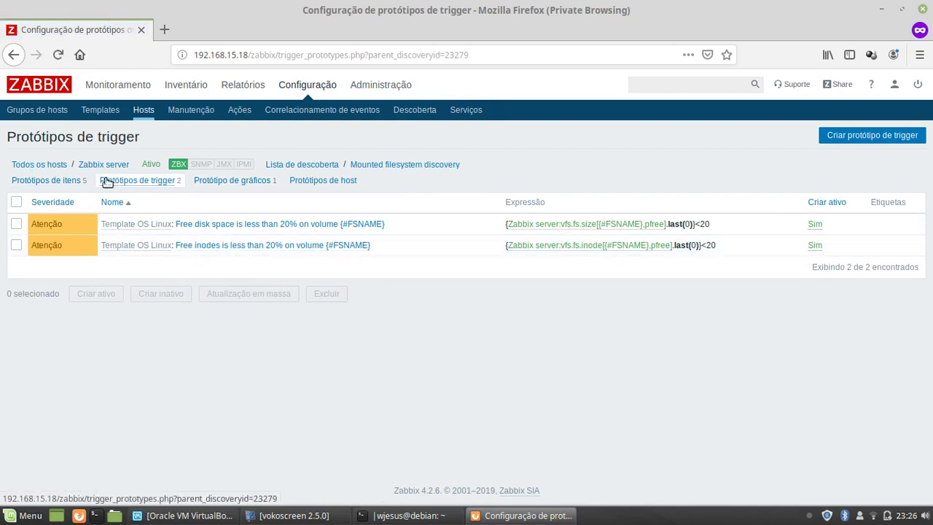
pyautogui.click(69, 183)
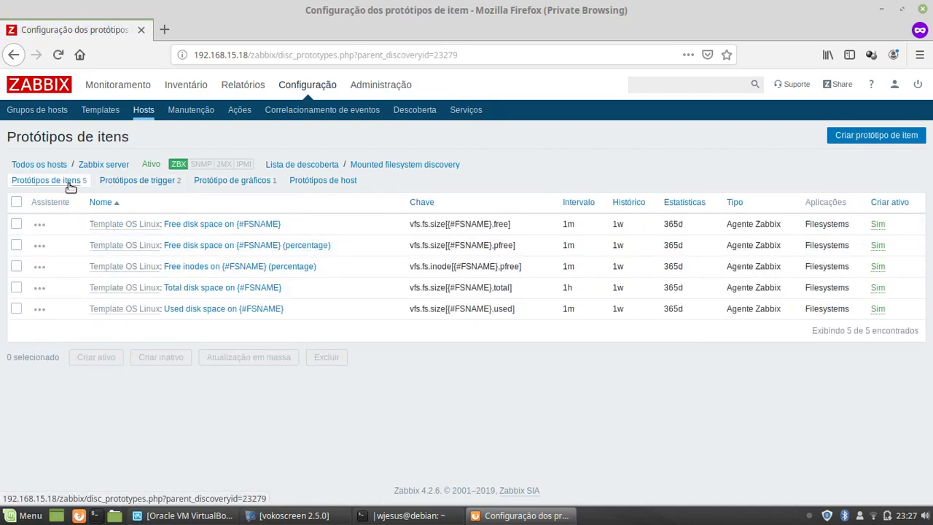
pyautogui.click(203, 182)
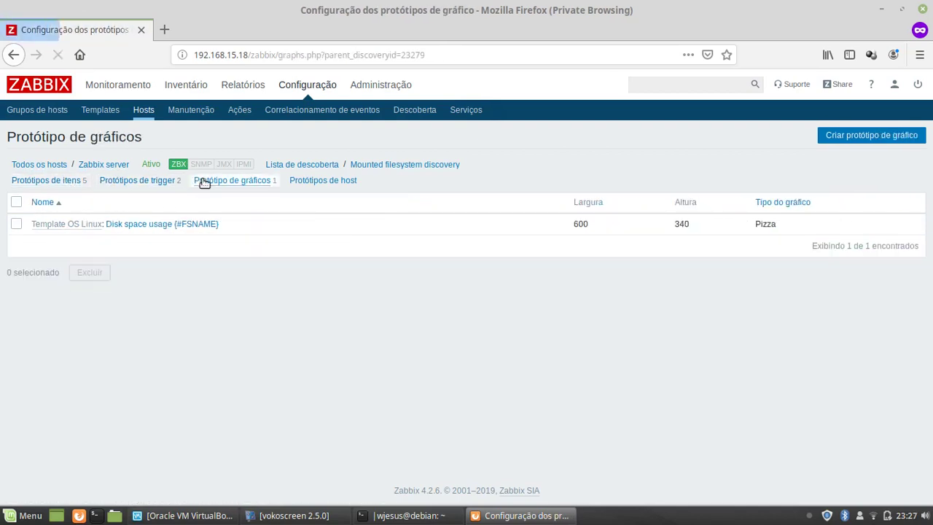
# Open the Disk space usage {#FSNAME} graph prototype, examine its total and free disk space items, and close it without changes.
pyautogui.click(170, 226)
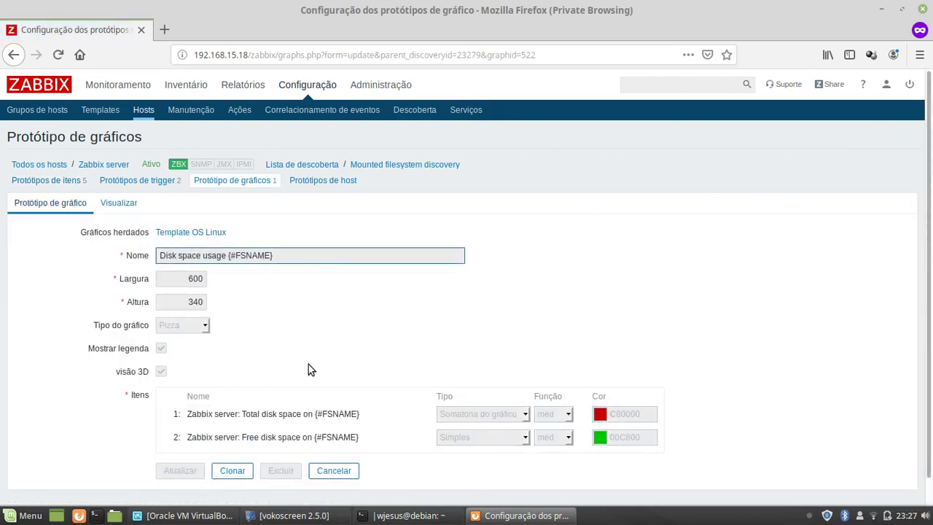
pyautogui.tripleClick(251, 414)
pyautogui.doubleClick(249, 438)
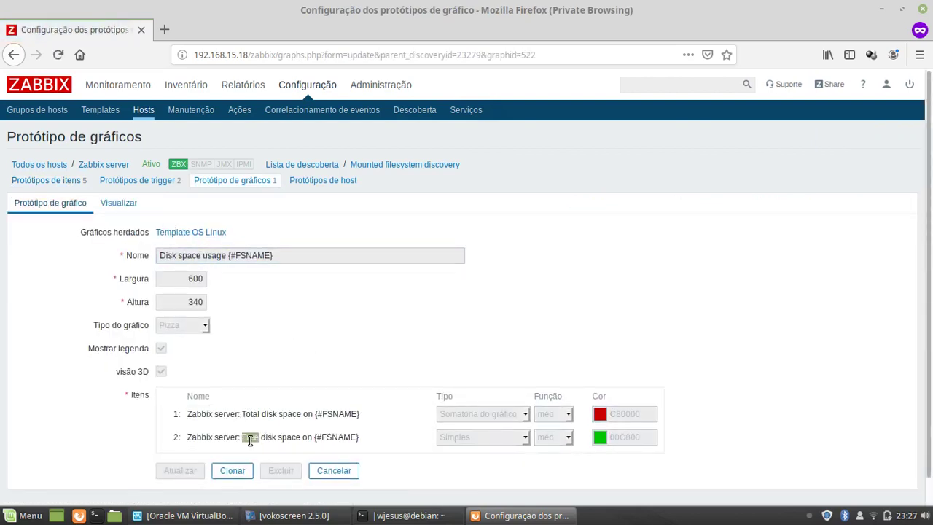
pyautogui.click(250, 440)
pyautogui.click(320, 470)
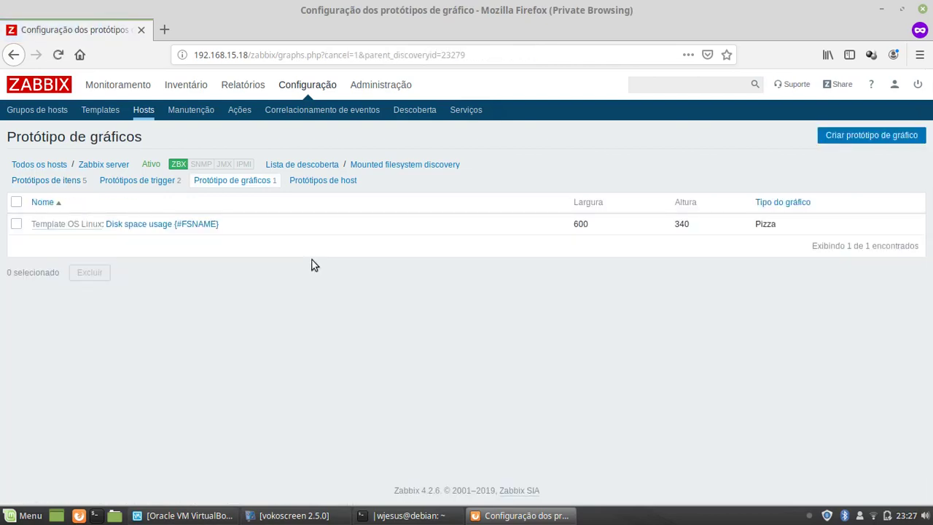
# View the discovery rule's host prototypes, and open the Zabbix server host's web scenarios (Cenários web) from its discovery rule list.
pyautogui.click(327, 184)
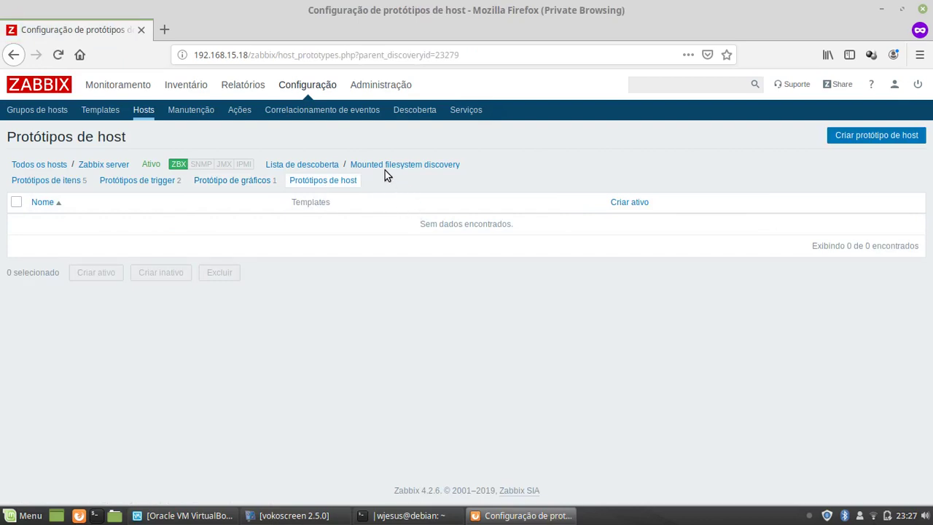
pyautogui.click(328, 164)
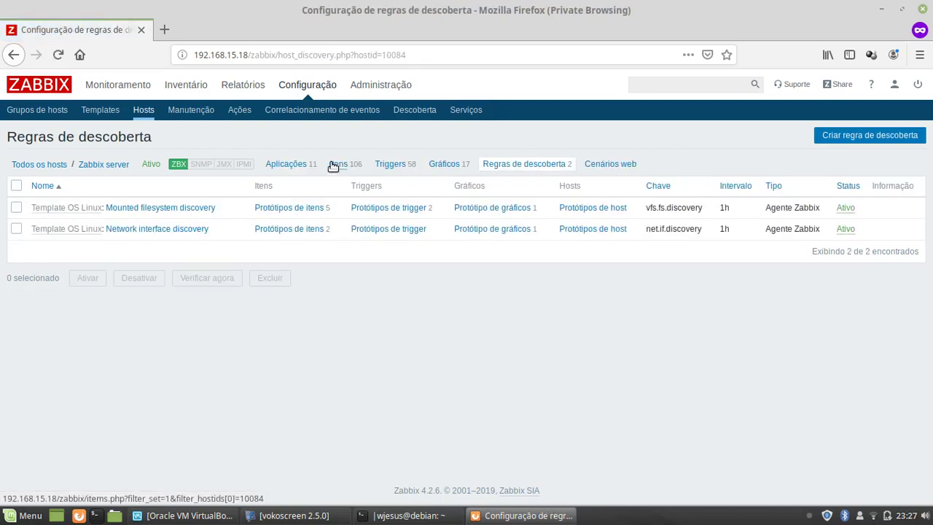
pyautogui.click(588, 169)
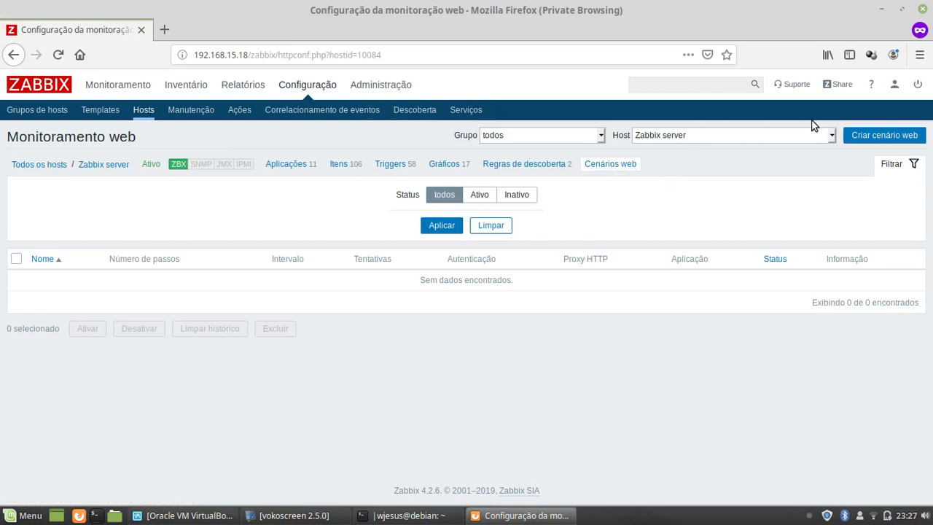
# Begin a new web scenario named Google and look over its application choices and HTTP proxy setting.
pyautogui.click(867, 131)
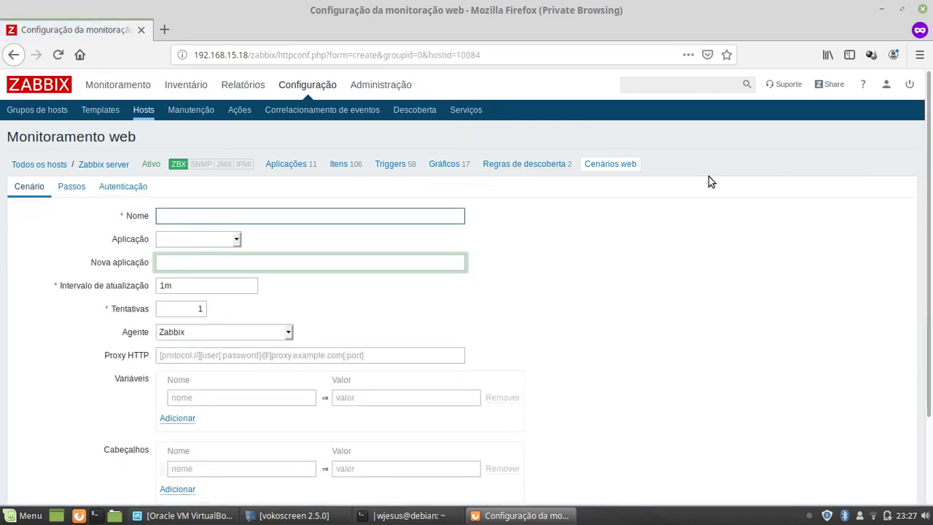
pyautogui.write('Google')
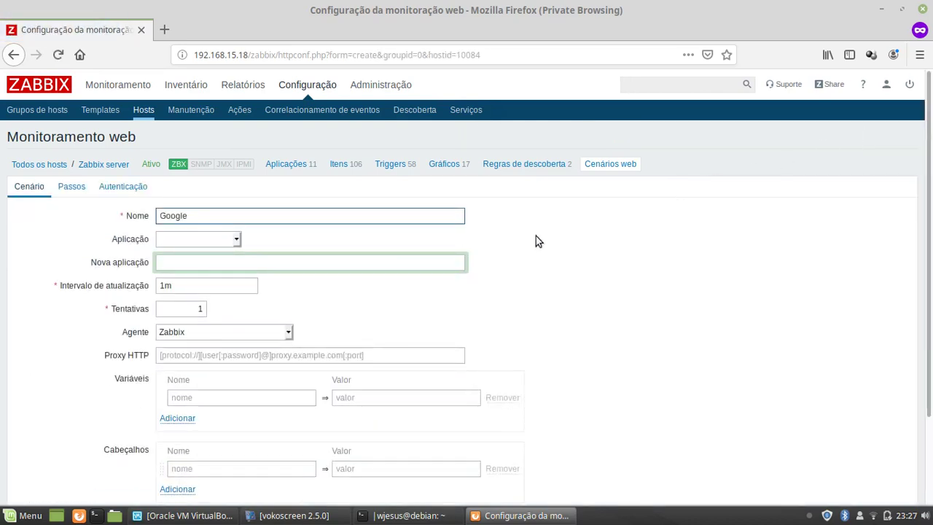
pyautogui.click(198, 240)
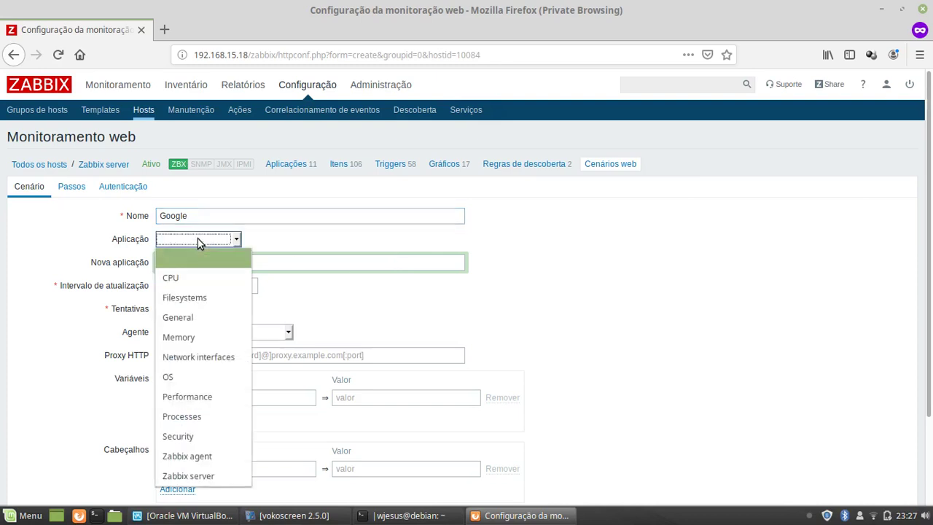
pyautogui.click(197, 238)
pyautogui.click(197, 239)
pyautogui.click(198, 238)
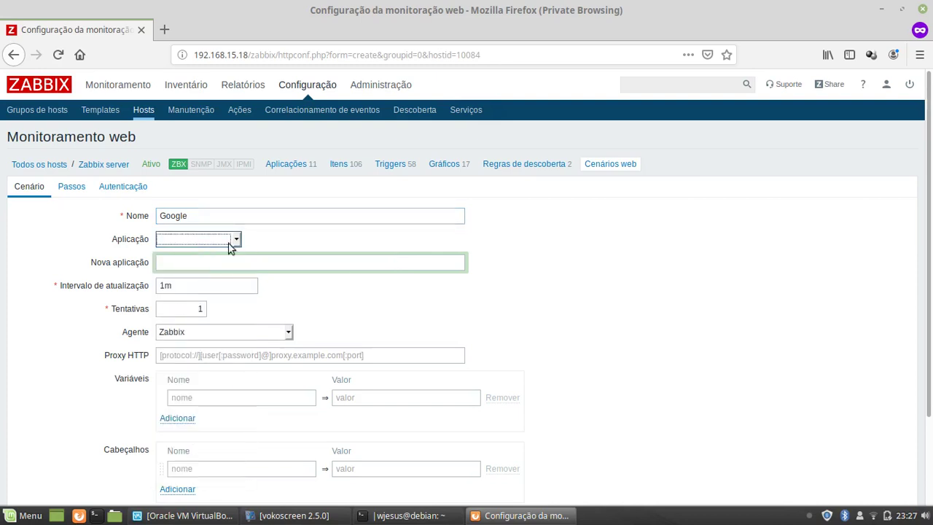
pyautogui.click(198, 357)
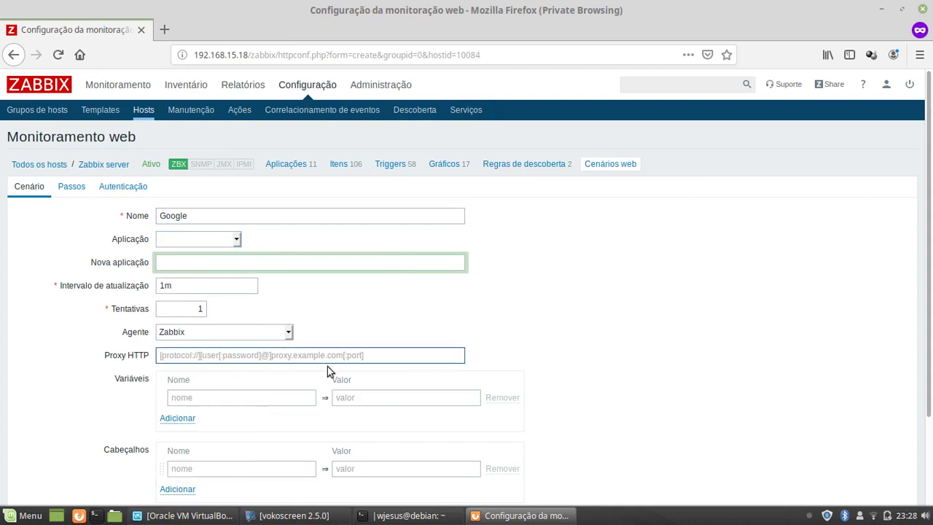
# View the web scenario's blank step form, and discard both the step and the new scenario.
pyautogui.click(76, 190)
pyautogui.click(178, 245)
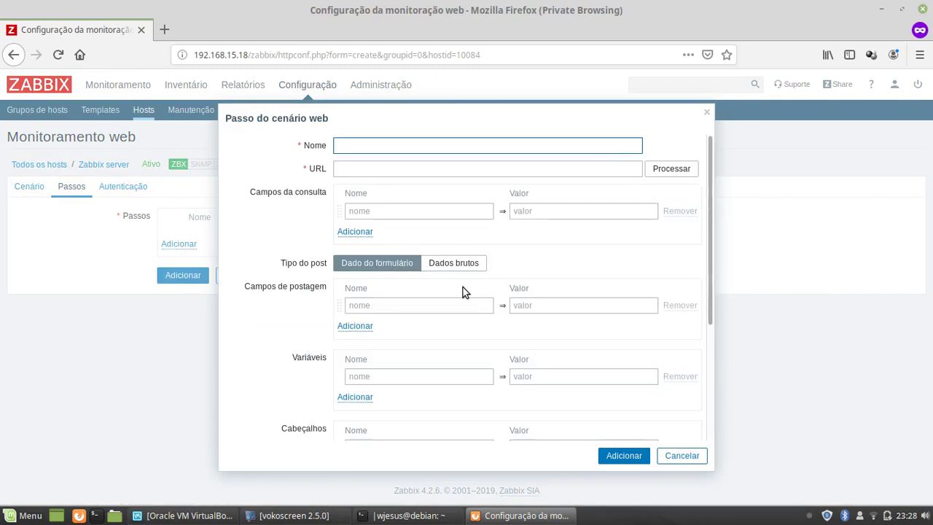
pyautogui.click(676, 456)
pyautogui.click(242, 276)
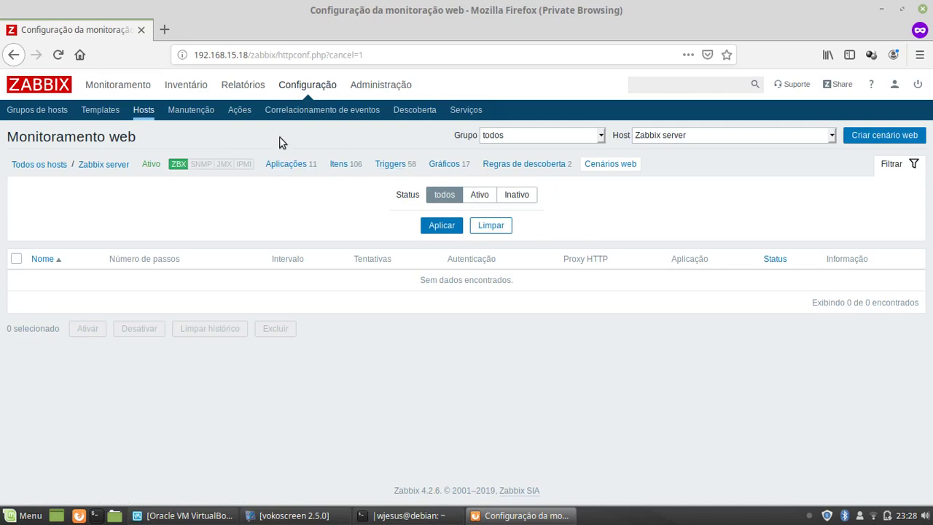
# Open the monitoring graphs (Gráficos) and look through the group and host choices for the Zabbix server's CPU load graph.
pyautogui.moveTo(128, 83)
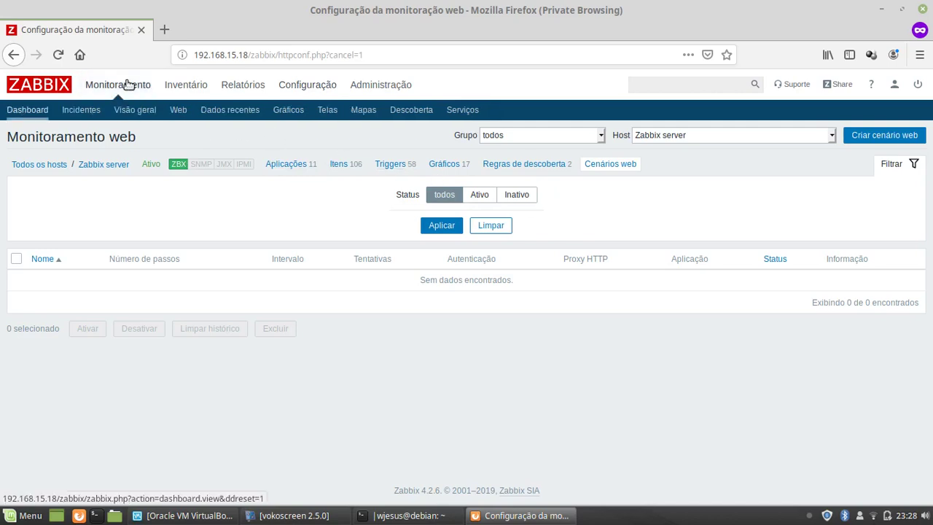
pyautogui.click(285, 111)
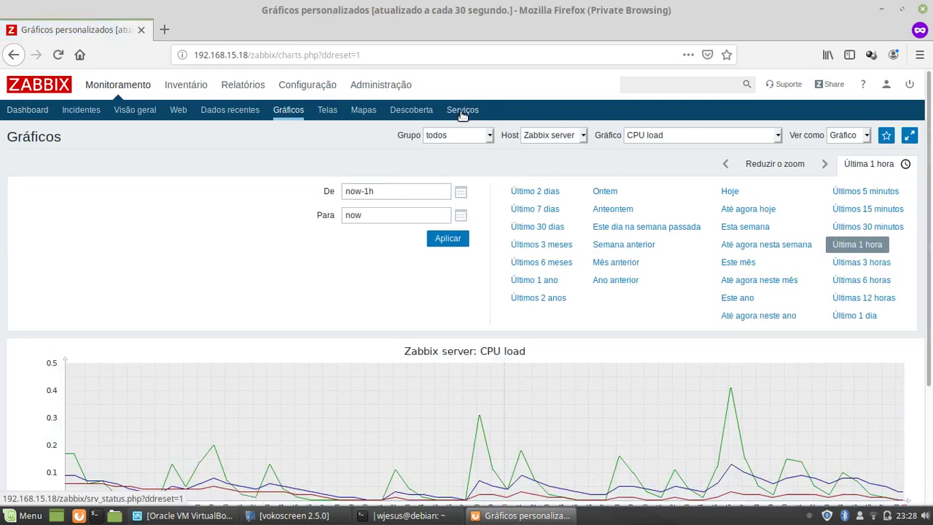
pyautogui.click(448, 141)
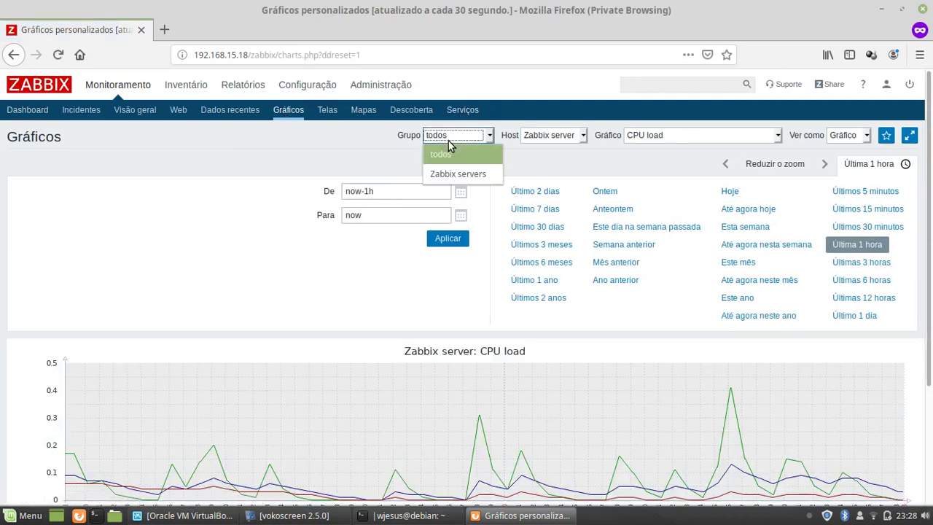
pyautogui.click(526, 133)
pyautogui.click(526, 133)
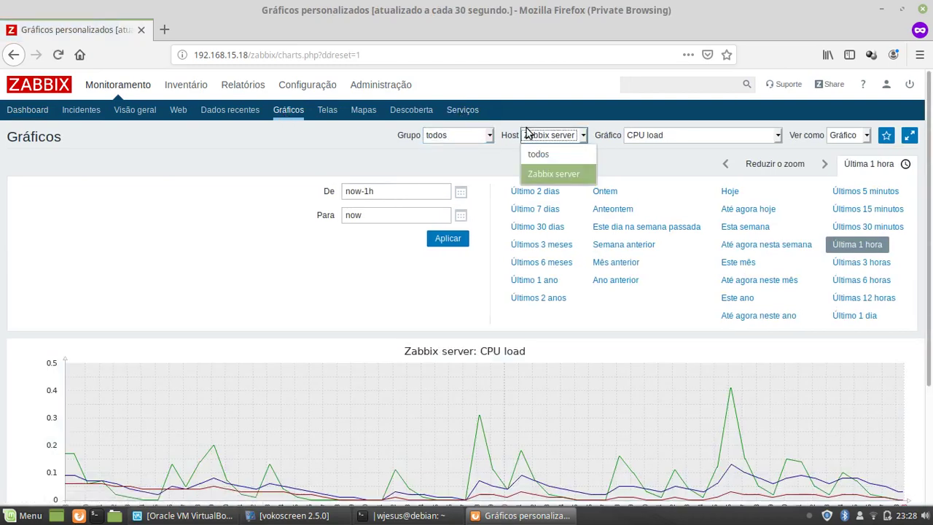
pyautogui.click(457, 135)
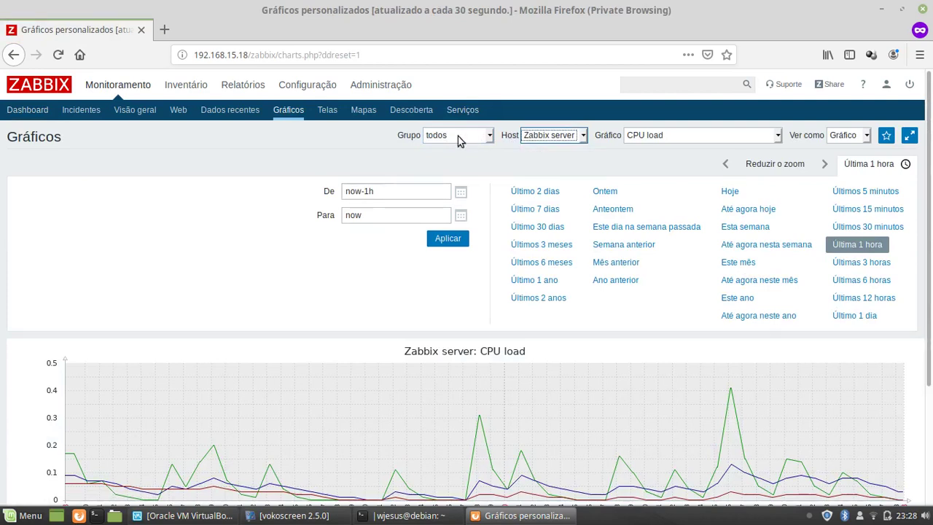
pyautogui.click(458, 136)
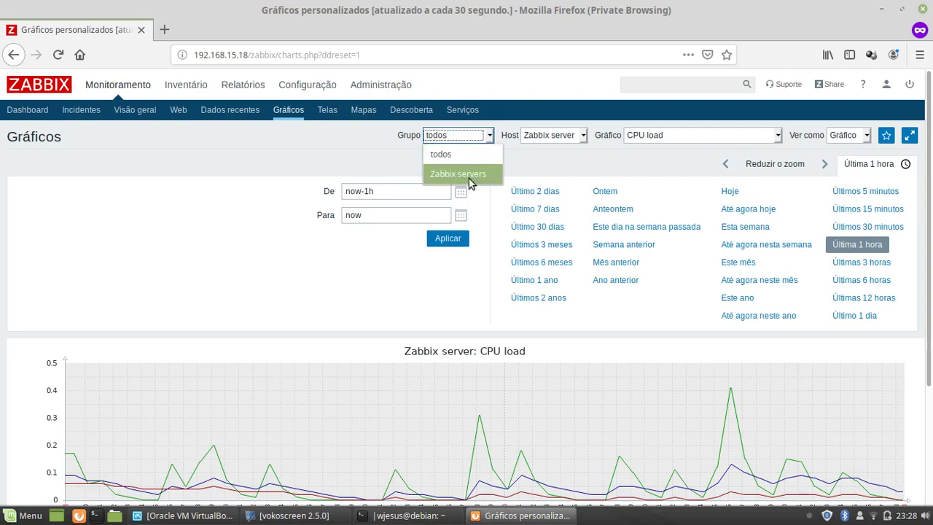
pyautogui.click(545, 174)
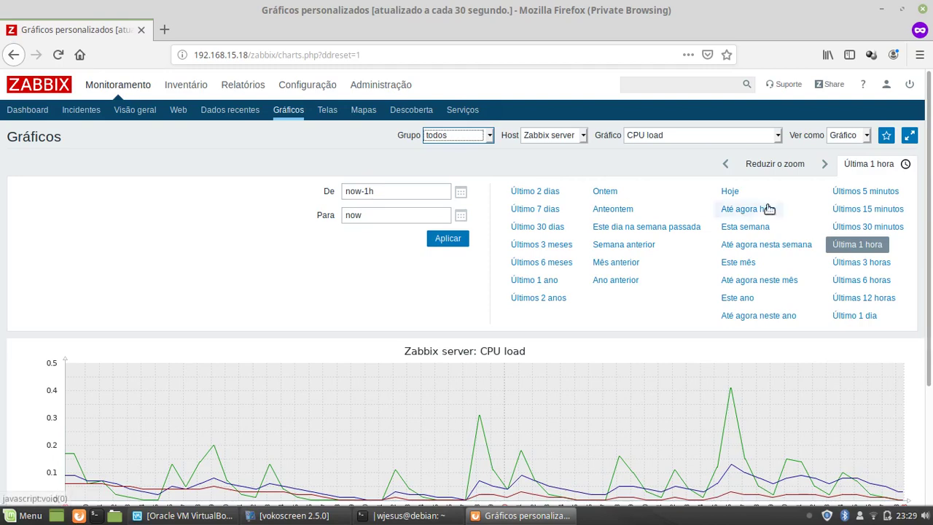
pyautogui.moveTo(930, 191)
pyautogui.mouseDown()
pyautogui.moveTo(931, 286)
pyautogui.moveTo(929, 185)
pyautogui.mouseUp()
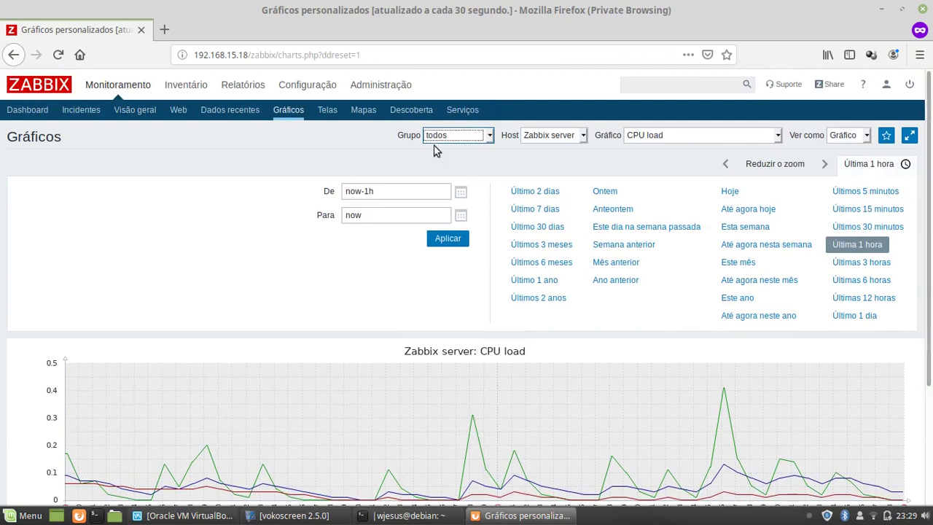
# Open the Zabbix server screen from the monitoring screens (Telas).
pyautogui.click(326, 118)
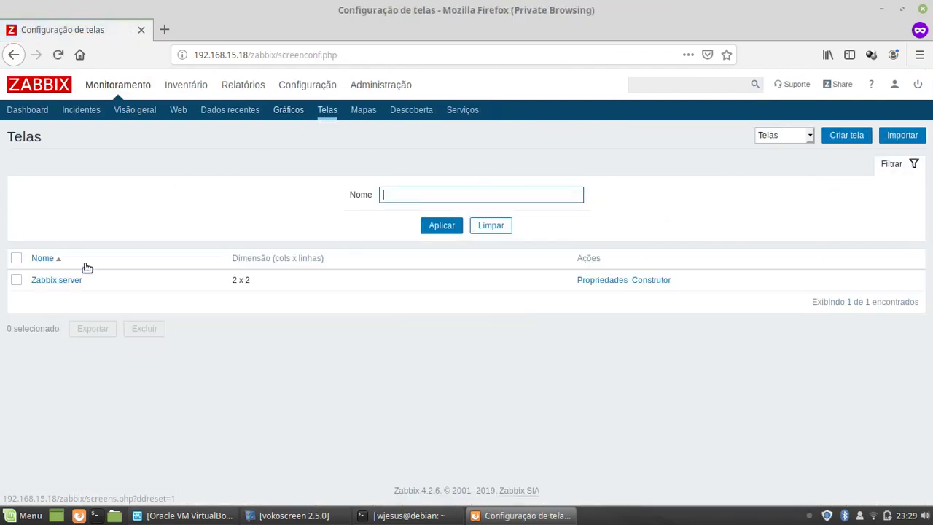
pyautogui.click(60, 281)
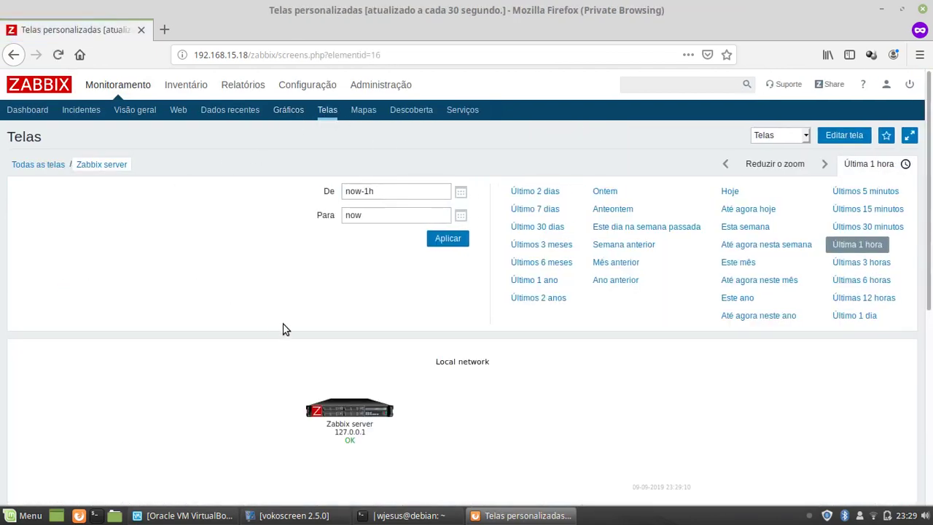
# Look over the Zabbix server screen's network map and CPU graphs, and open the list of network maps (Mapas).
pyautogui.scroll(-5, 929, 269)
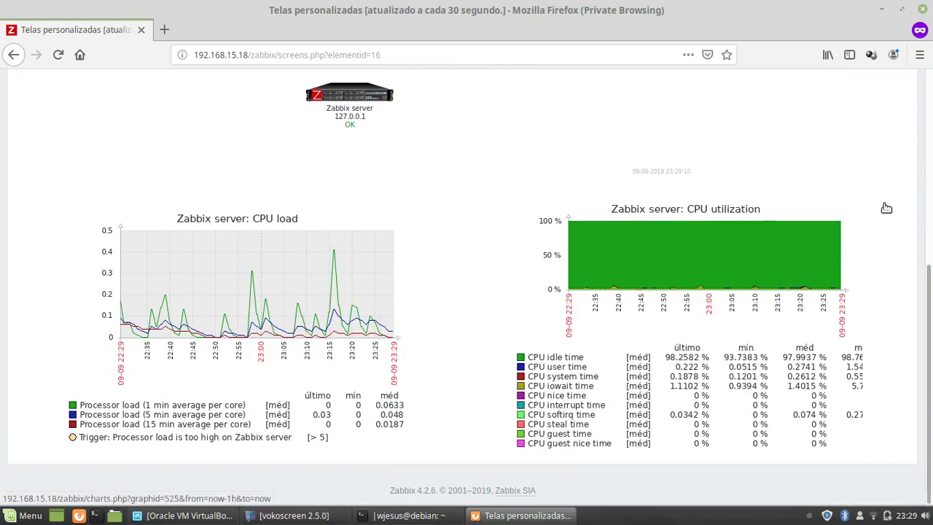
pyautogui.moveTo(929, 297); pyautogui.dragTo(927, 64)
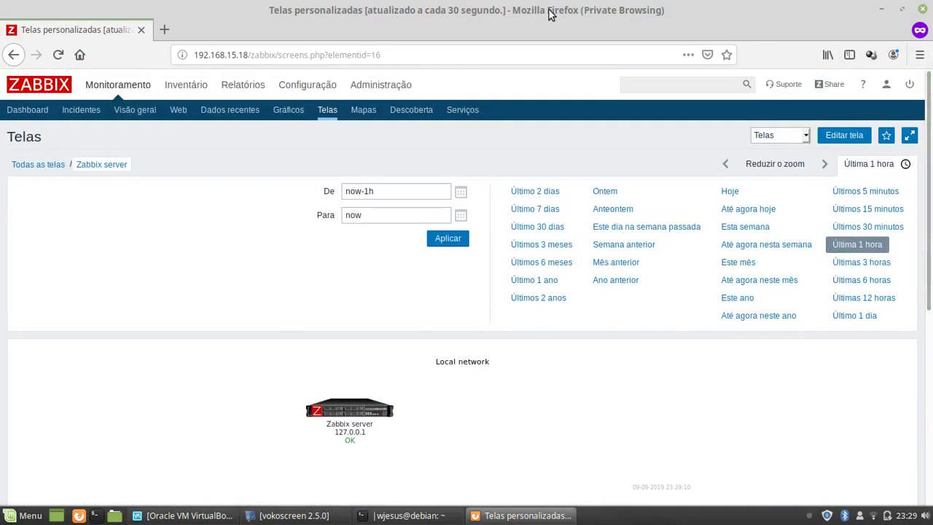
pyautogui.click(360, 108)
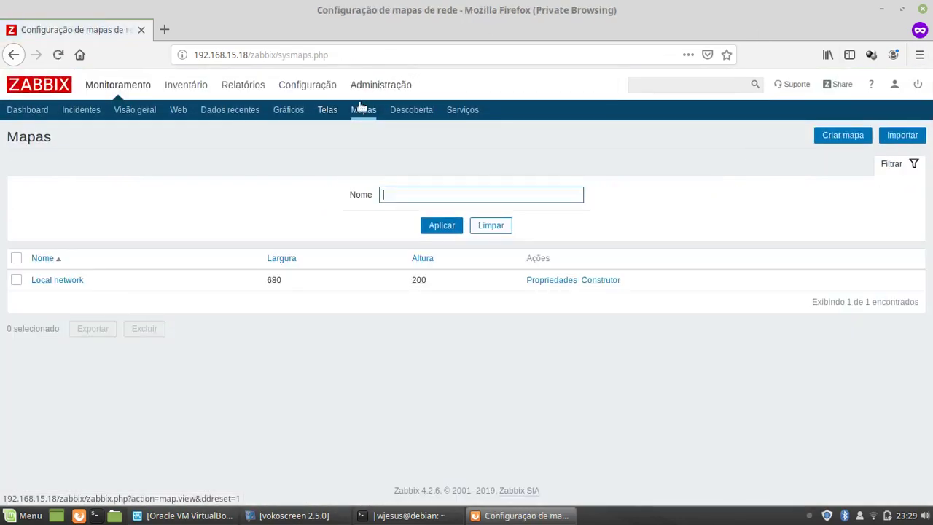
# Open the latest data (Dados recentes) and apply the filter with the Zabbix server host removed.
pyautogui.click(288, 109)
pyautogui.click(239, 111)
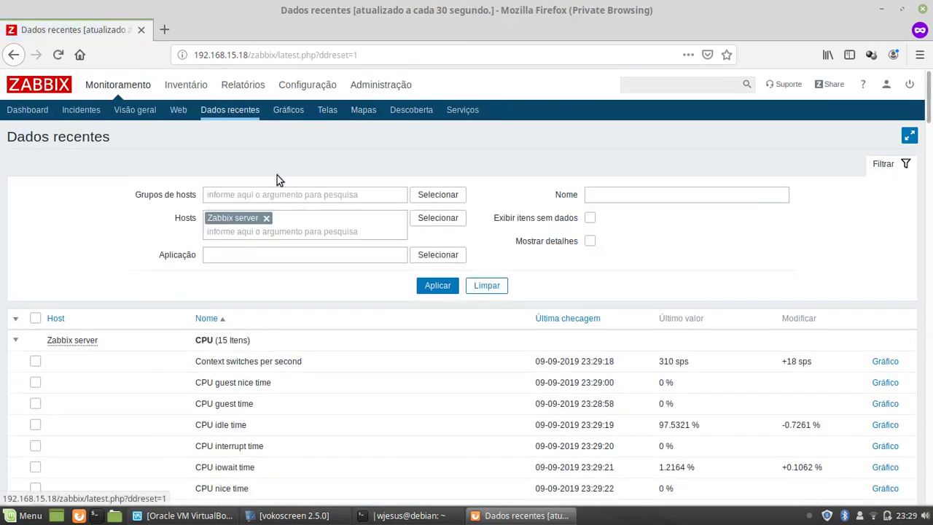
pyautogui.click(266, 219)
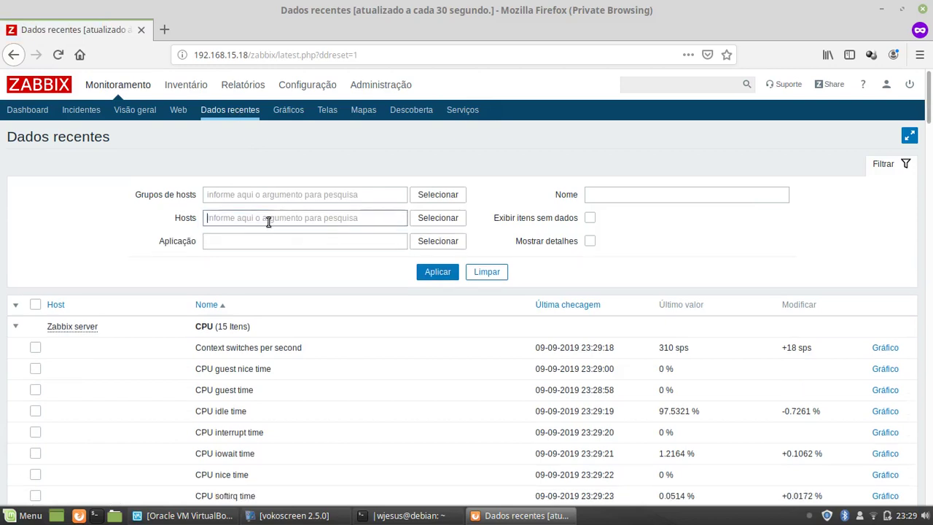
pyautogui.click(429, 274)
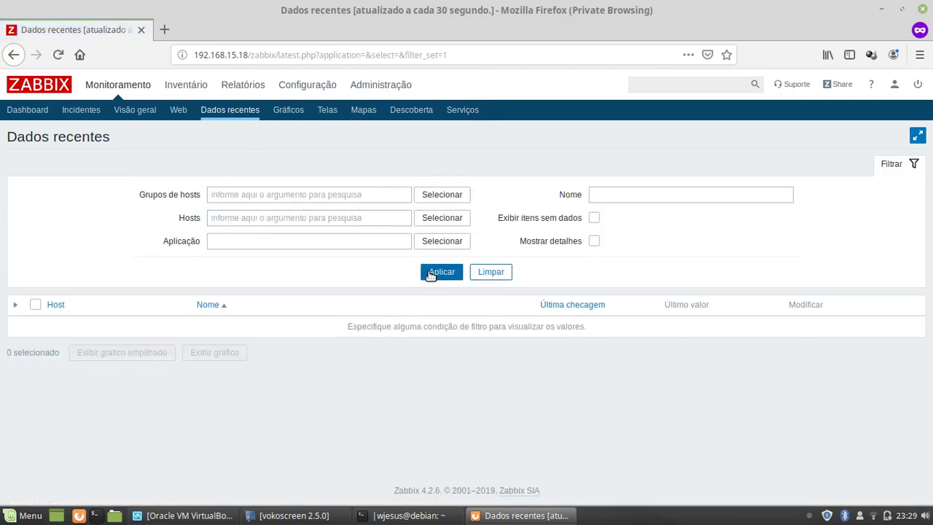
# Filter the latest data by the host Zabbix server and look through its listed items.
pyautogui.click(347, 214)
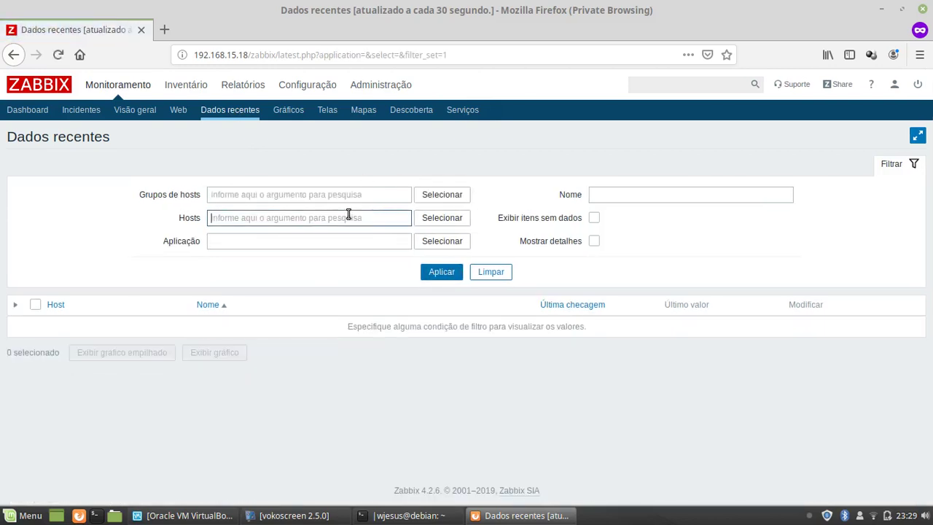
pyautogui.write('zabb')
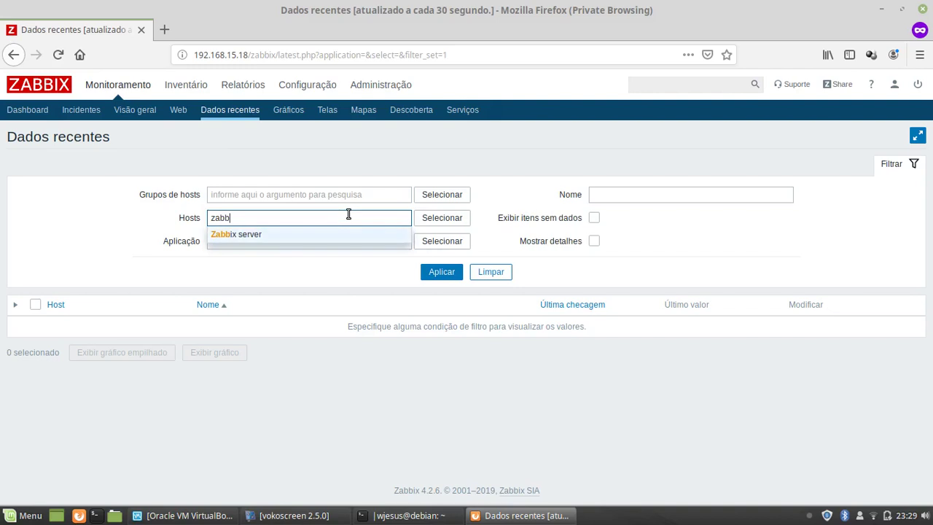
pyautogui.click(306, 233)
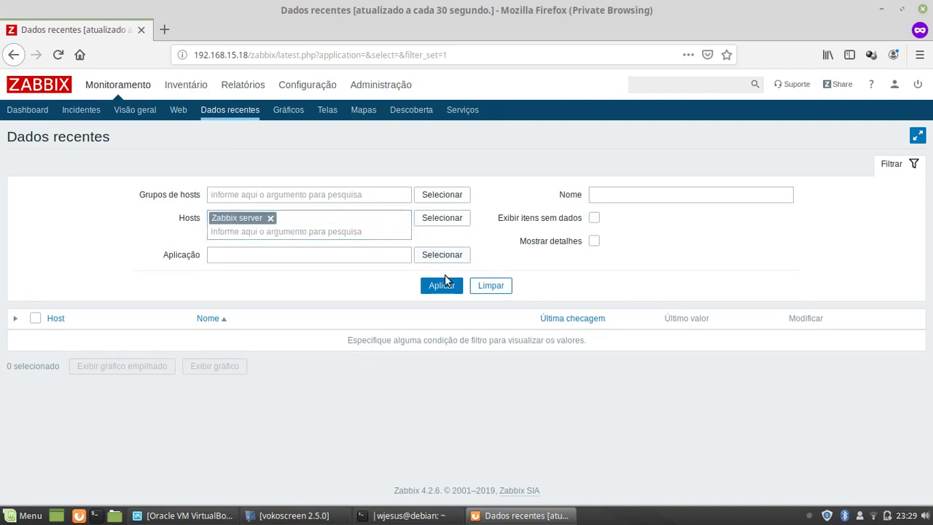
pyautogui.click(441, 284)
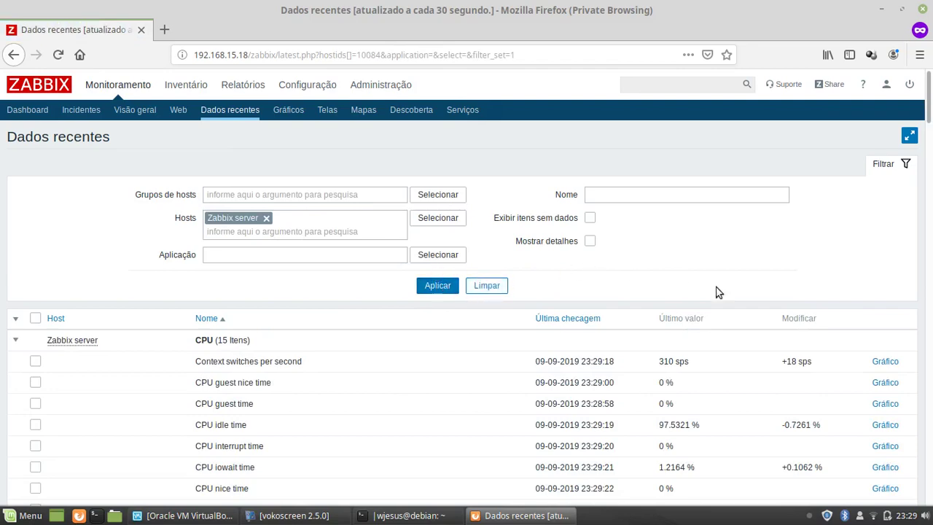
pyautogui.click(929, 228)
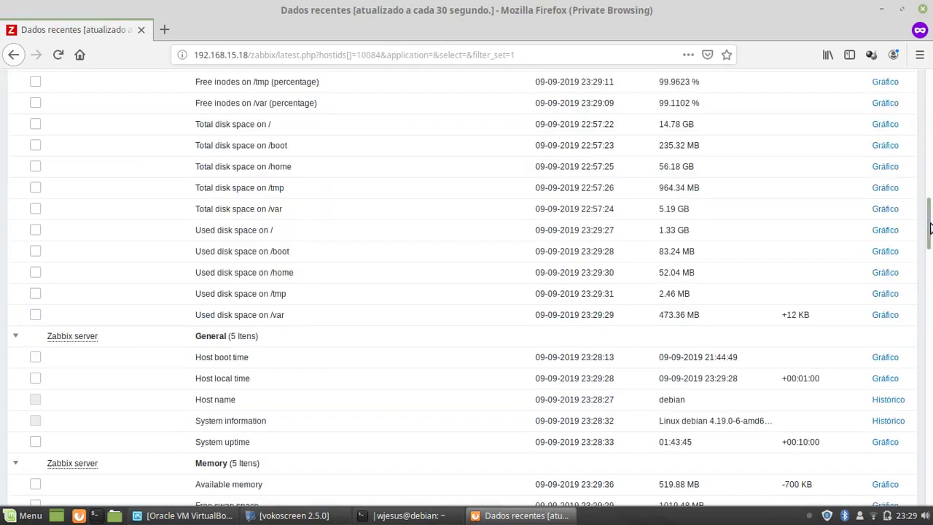
pyautogui.moveTo(929, 227); pyautogui.dragTo(929, 95)
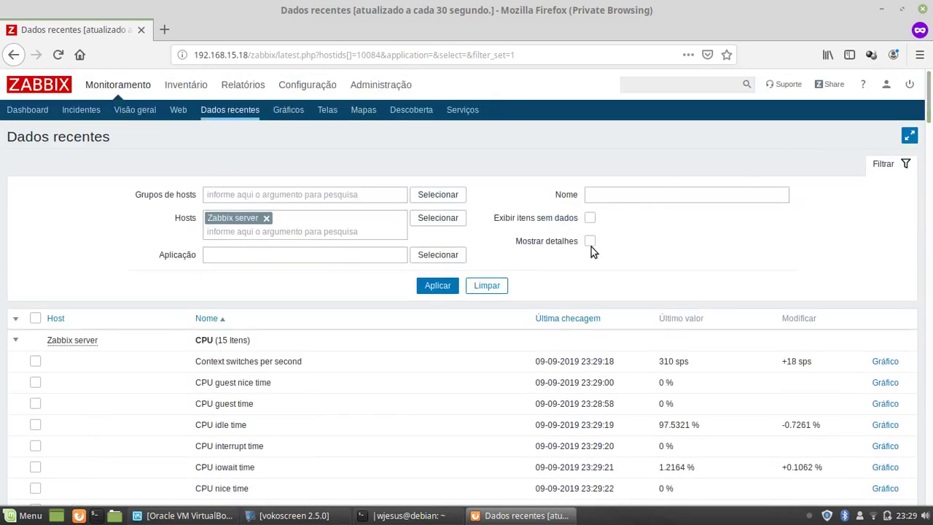
# Include items without data in the latest data filter and examine the Zabbix server's unpopulated process utilization items.
pyautogui.click(590, 218)
pyautogui.click(437, 290)
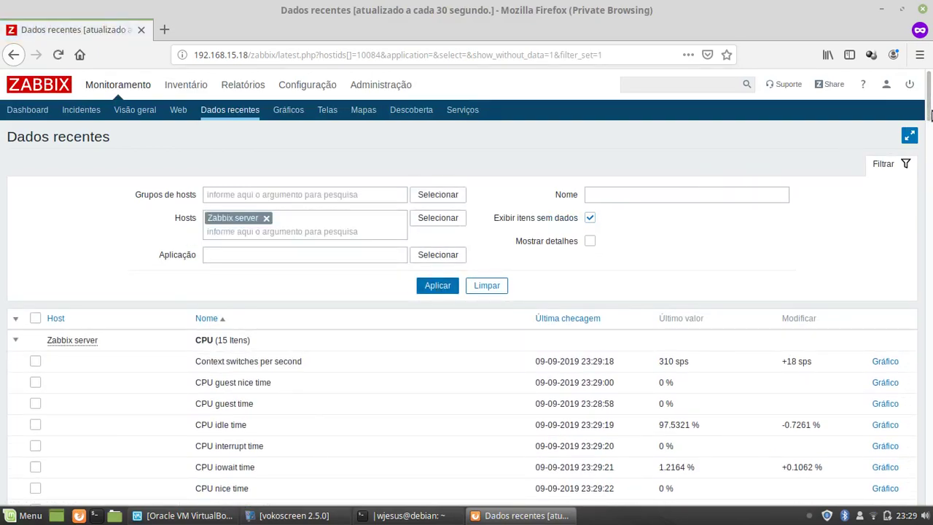
pyautogui.moveTo(930, 95); pyautogui.dragTo(930, 417)
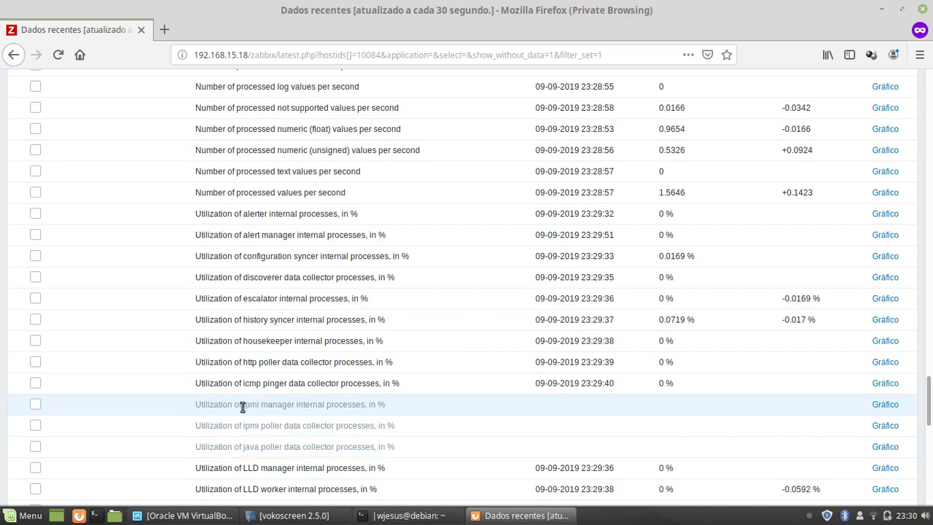
pyautogui.moveTo(242, 405); pyautogui.dragTo(292, 405)
pyautogui.moveTo(250, 426); pyautogui.dragTo(306, 428)
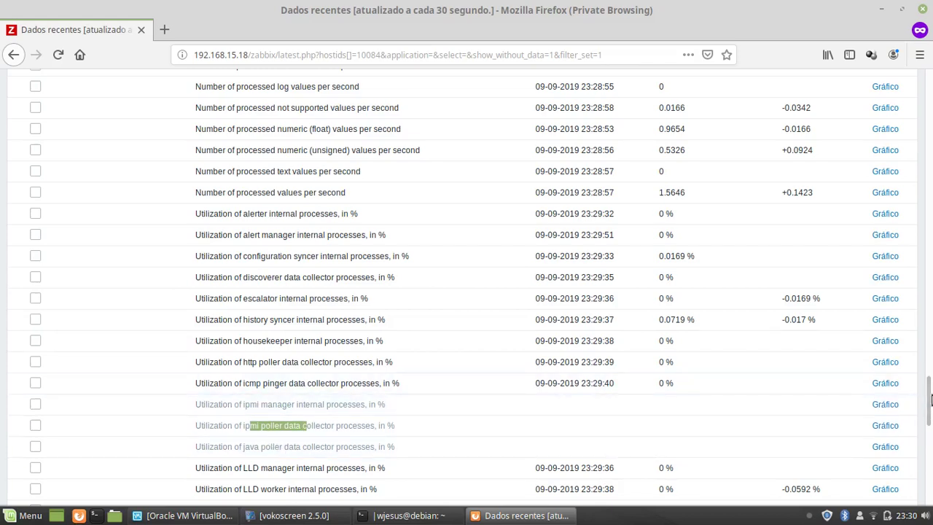
pyautogui.scroll(-5, 928, 400)
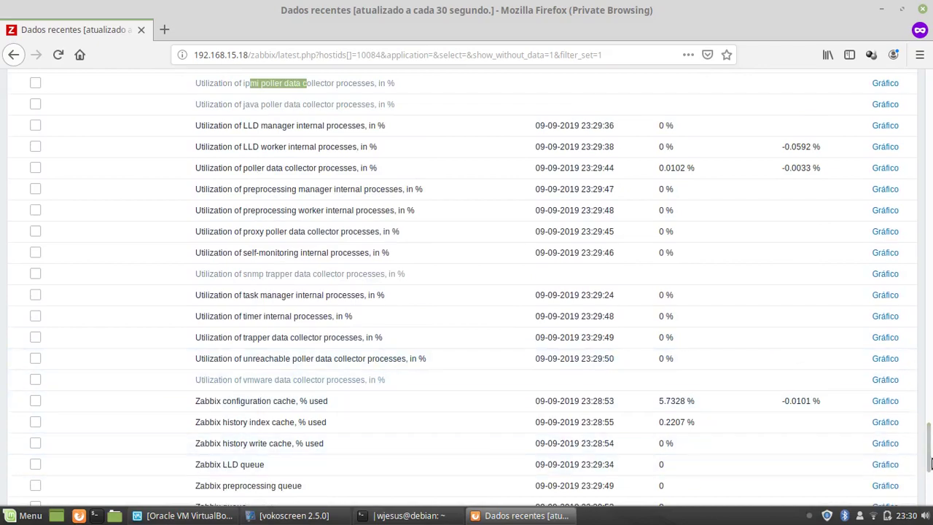
pyautogui.moveTo(929, 431); pyautogui.dragTo(912, 86)
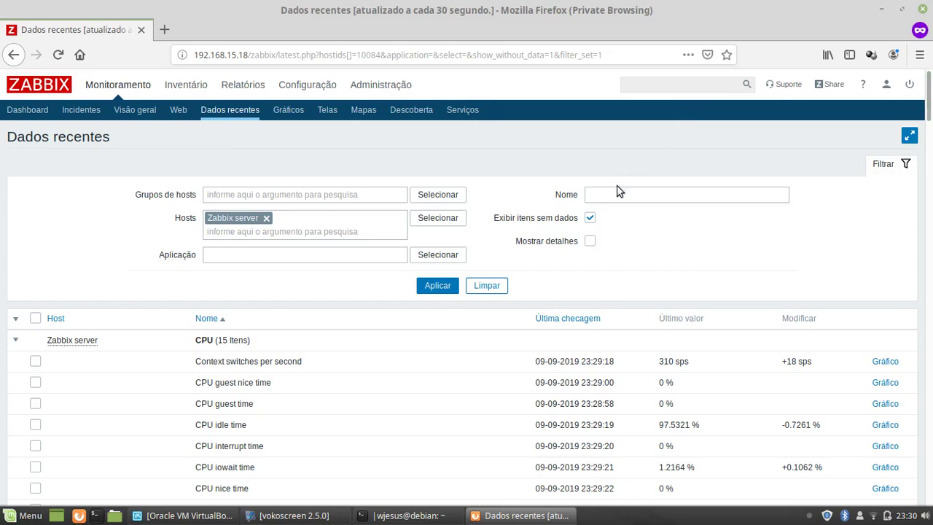
# Exclude items without data from the latest data filter again and apply it.
pyautogui.click(589, 216)
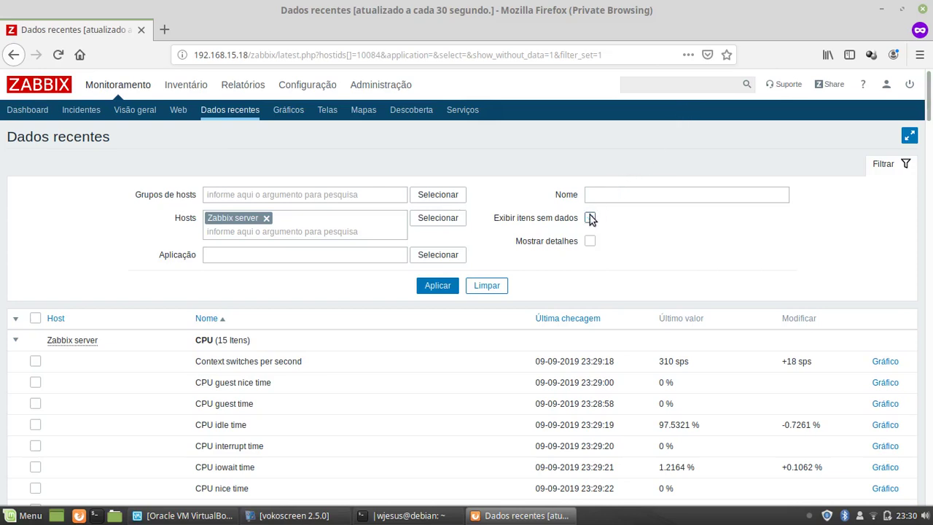
pyautogui.click(445, 285)
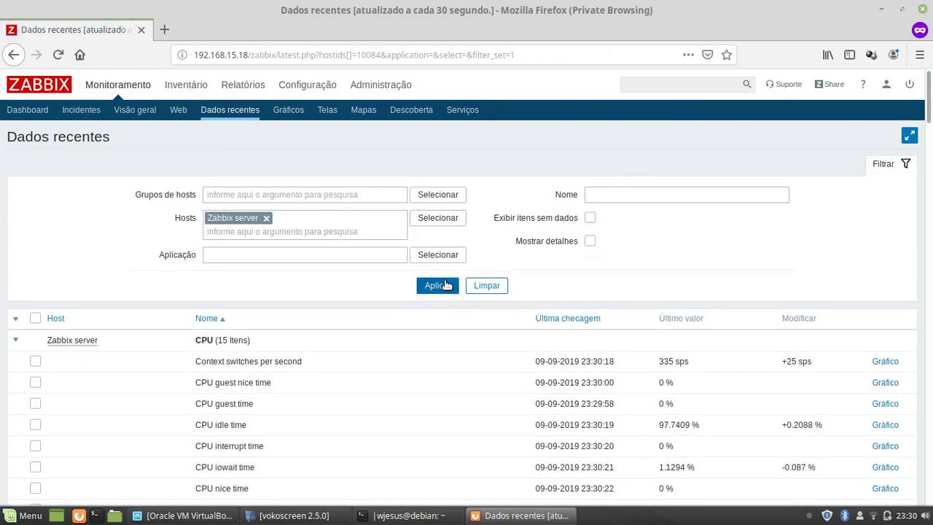